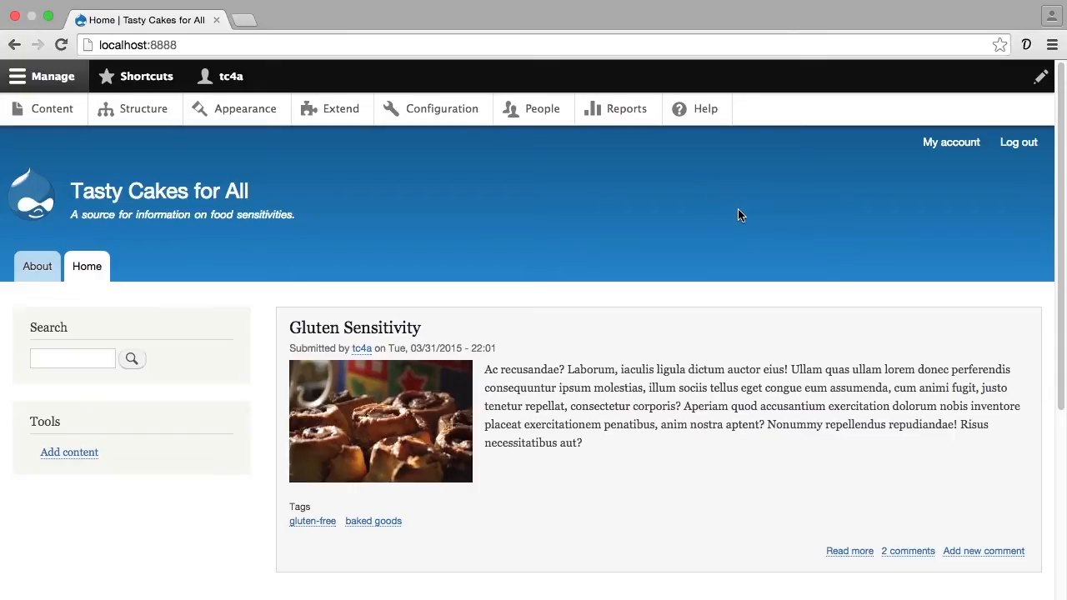
Step: Start a new Basic page and title it "Why Tasty Cakes?"
{"action": "left_click", "coordinate": [59, 111]}
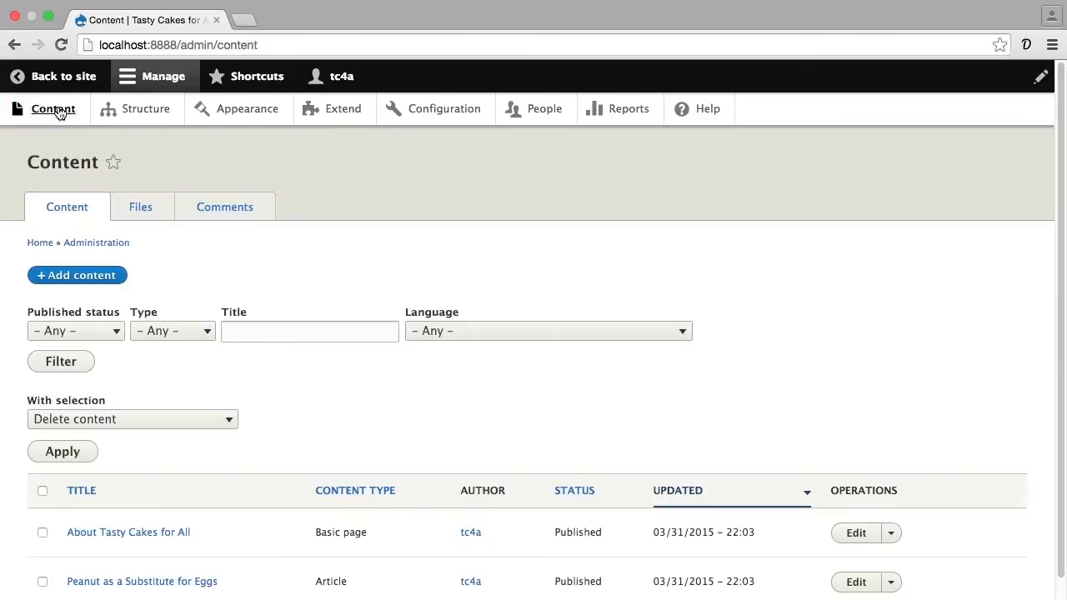
{"action": "left_click", "coordinate": [77, 279]}
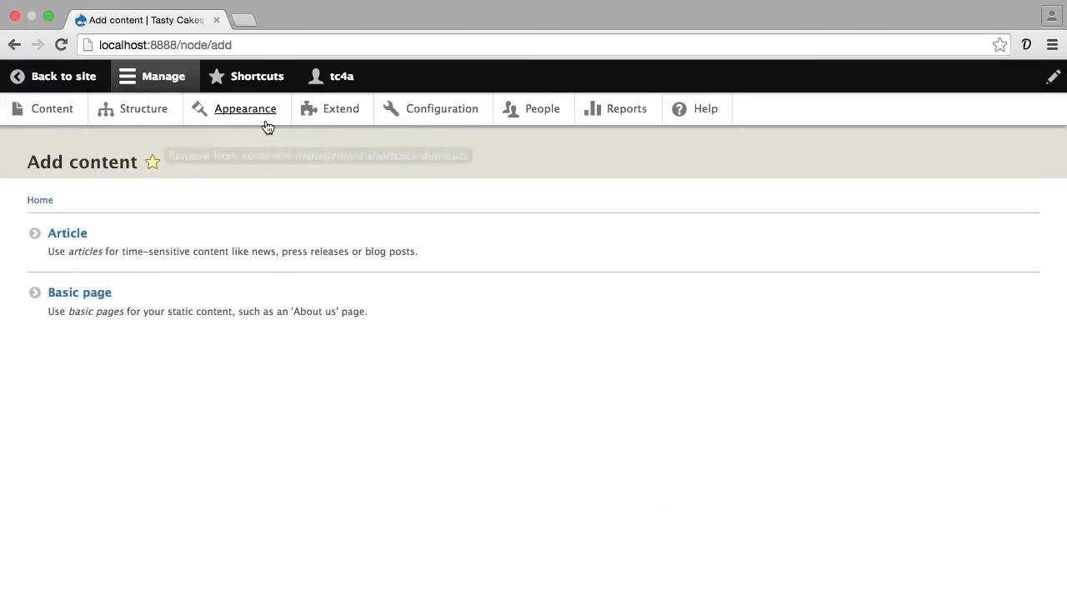
{"action": "left_click", "coordinate": [240, 76]}
{"action": "left_click", "coordinate": [50, 119]}
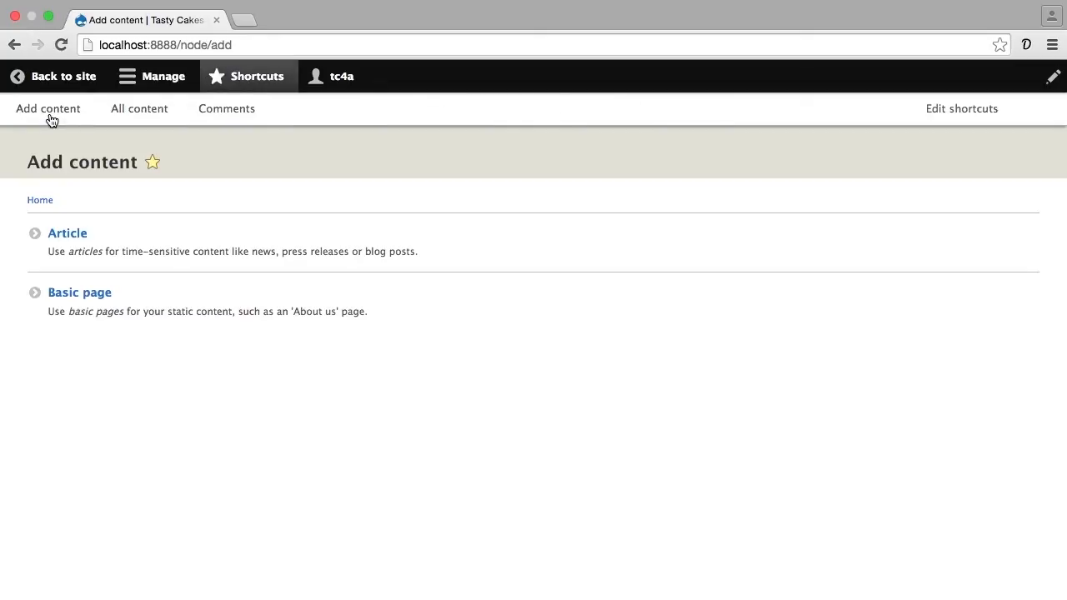
{"action": "left_click", "coordinate": [86, 293]}
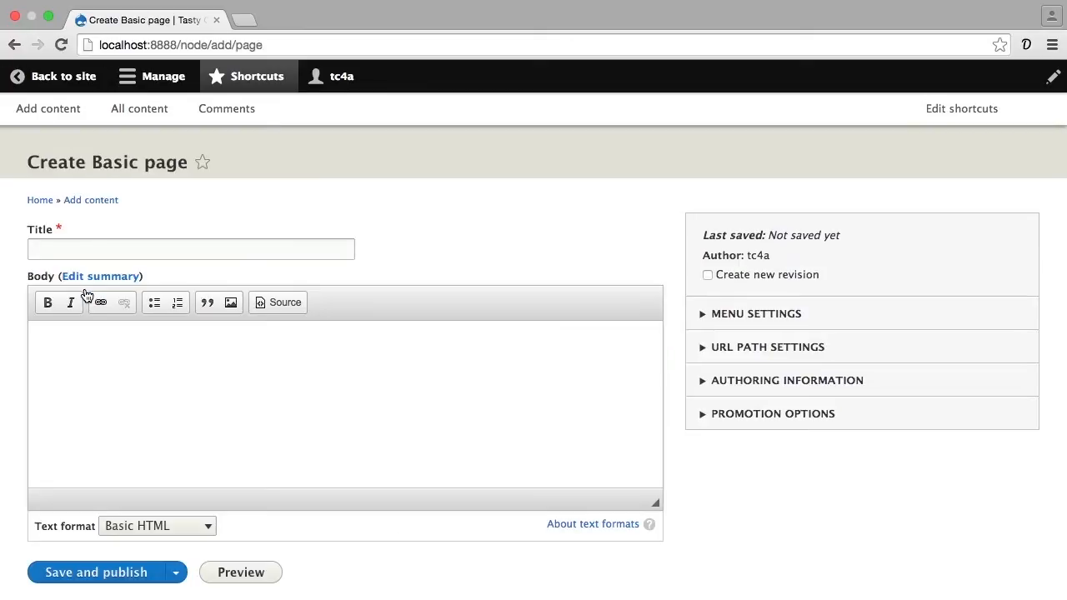
{"action": "left_click", "coordinate": [114, 246]}
{"action": "type", "text": "Why Tasty Cakes?"}
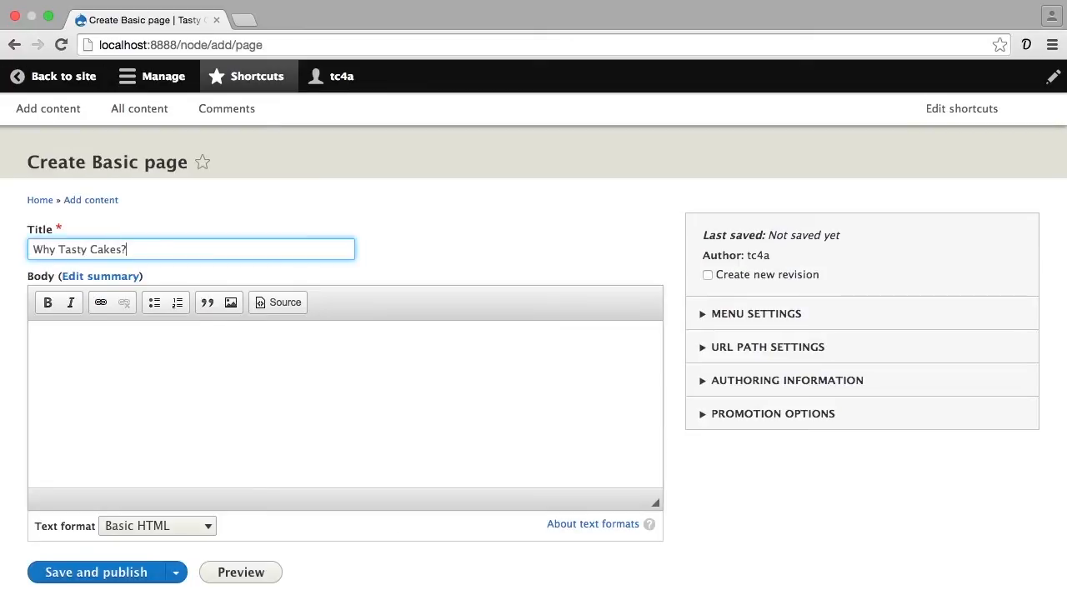
Step: Fill the page body with three paragraphs of placeholder text copied from the browser's dummy text generator
{"action": "left_click", "coordinate": [91, 330]}
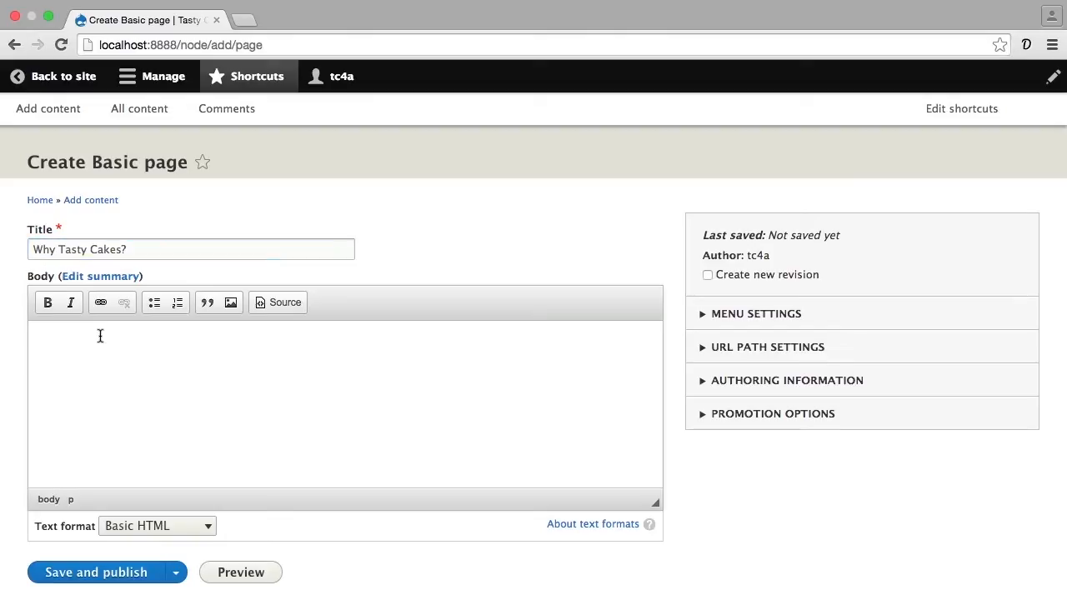
{"action": "left_click", "coordinate": [1027, 44]}
{"action": "key", "text": "super+a"}
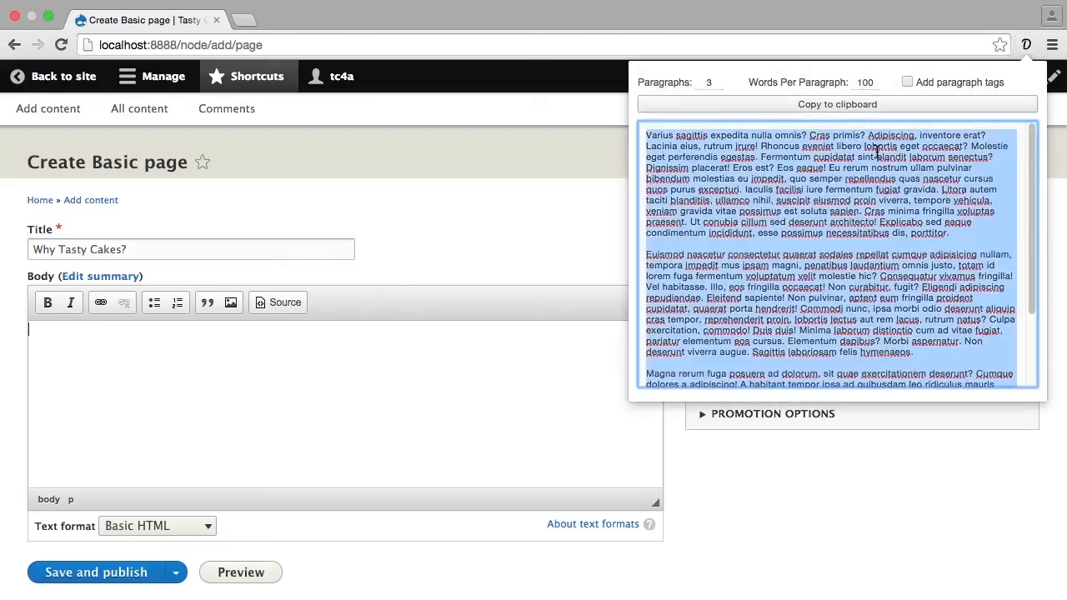
{"action": "left_click", "coordinate": [456, 361]}
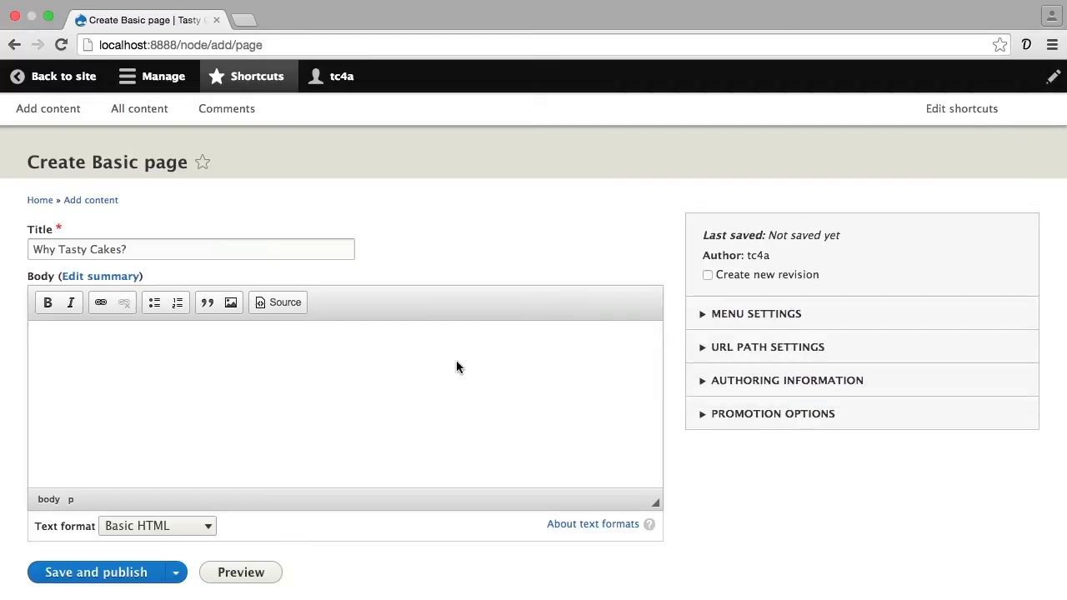
{"action": "key", "text": "super+v"}
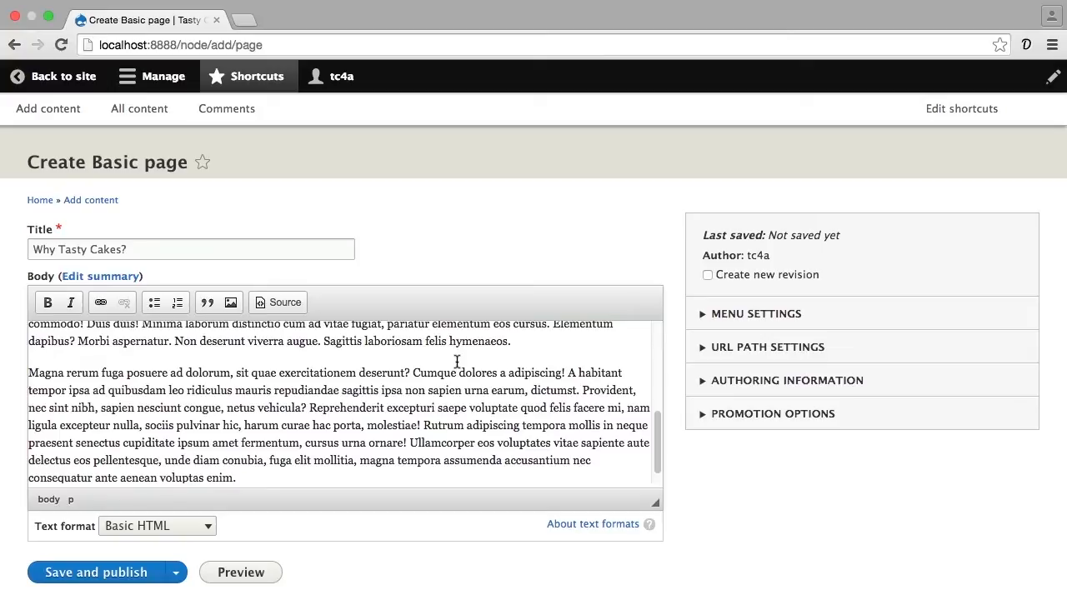
Step: Provide a menu link titled "Why Tasty Cakes?" under Main navigation for the page
{"action": "left_click", "coordinate": [731, 320]}
{"action": "left_click", "coordinate": [707, 346]}
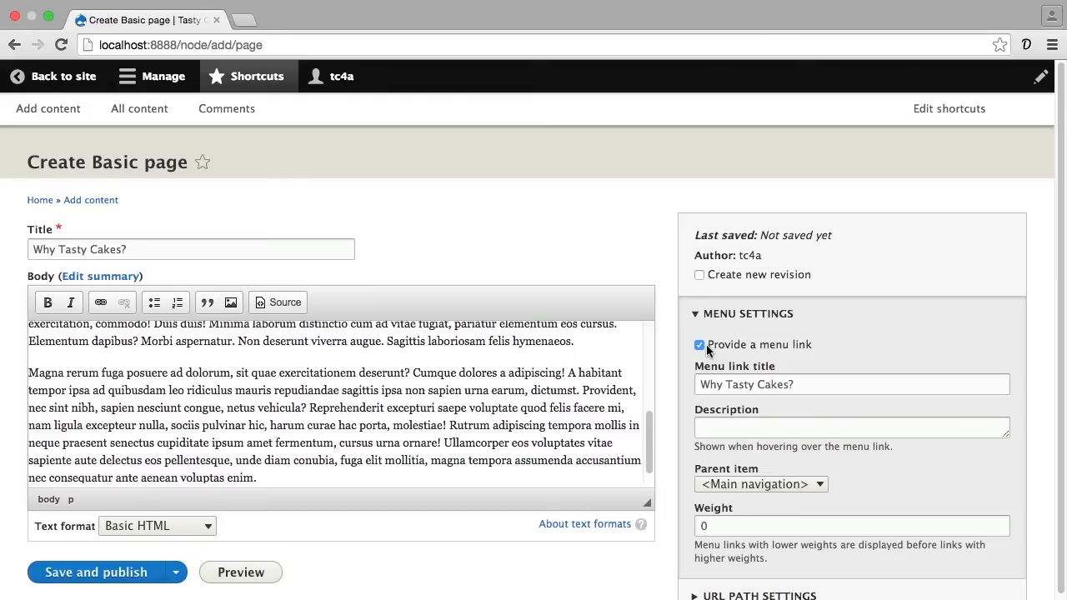
{"action": "scroll", "coordinate": [747, 367], "scroll_direction": "down", "scroll_amount": 3}
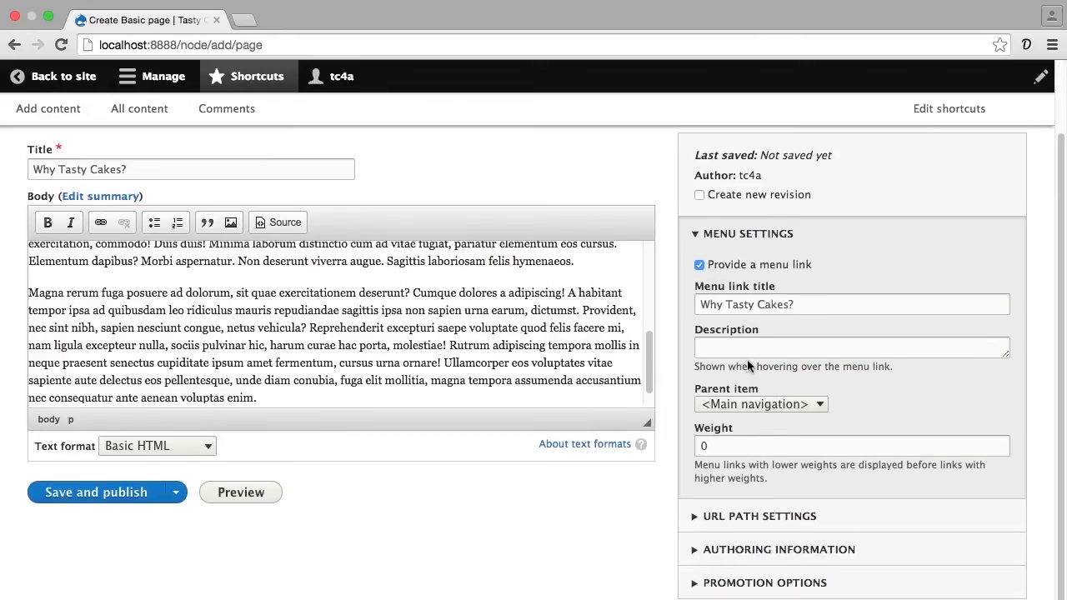
{"action": "left_click", "coordinate": [725, 237]}
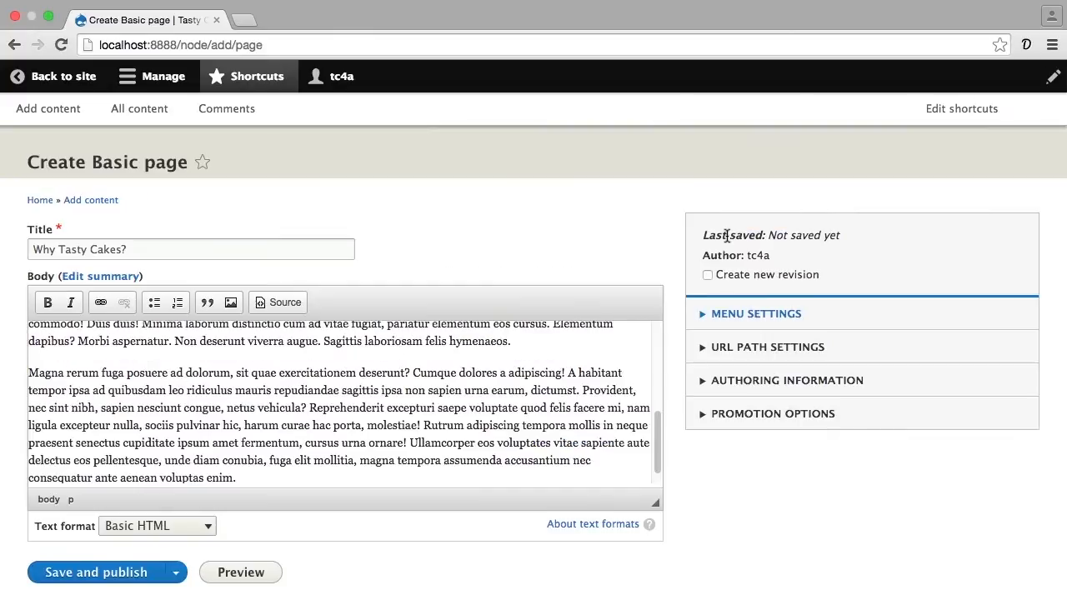
Step: Set the page's URL alias to "why" and save it as published
{"action": "left_click", "coordinate": [719, 350]}
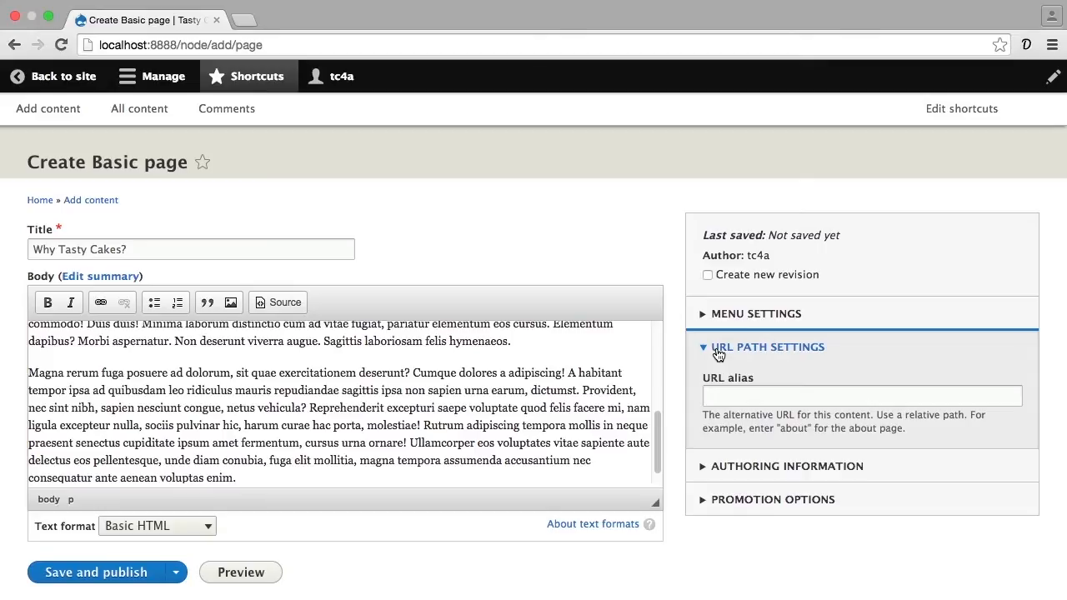
{"action": "left_click", "coordinate": [717, 394]}
{"action": "type", "text": "why"}
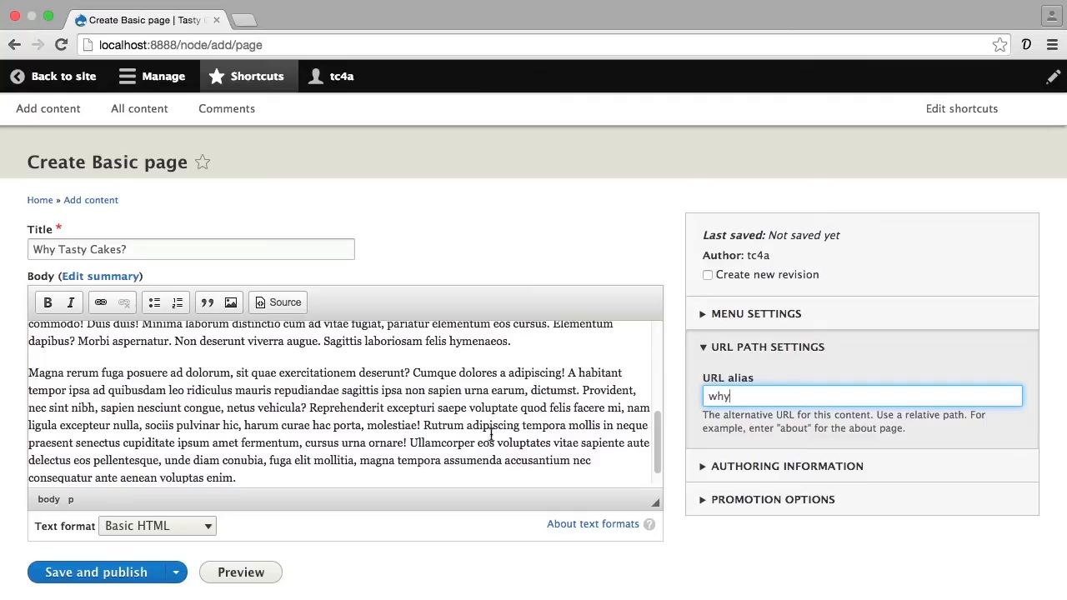
{"action": "left_click", "coordinate": [138, 574]}
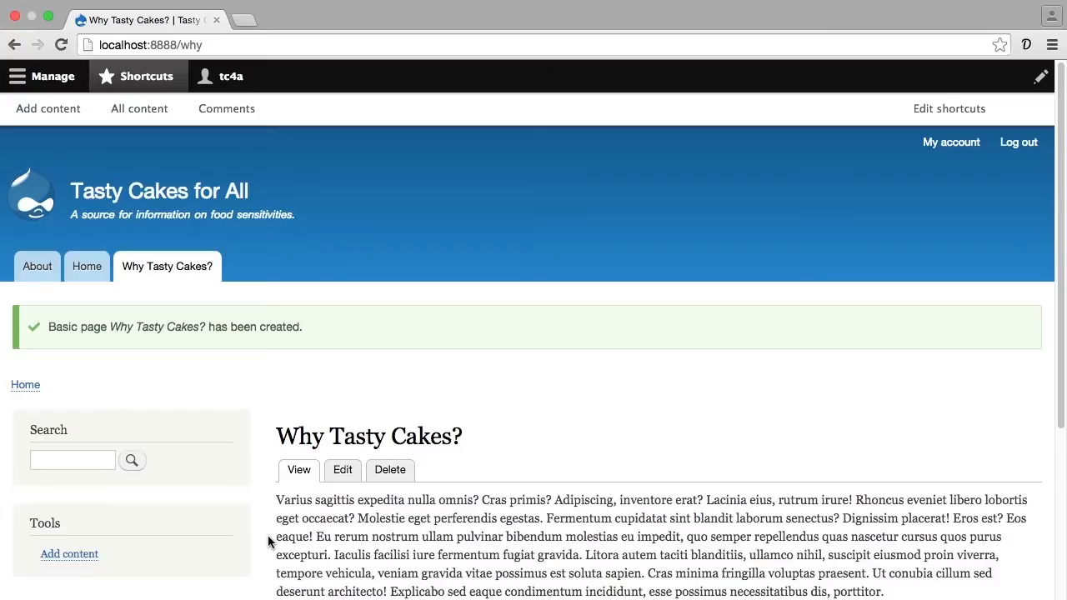
Step: Start another Basic page and title it "A Celiac's Story"
{"action": "left_click", "coordinate": [47, 109]}
{"action": "left_click", "coordinate": [62, 295]}
{"action": "left_click", "coordinate": [103, 242]}
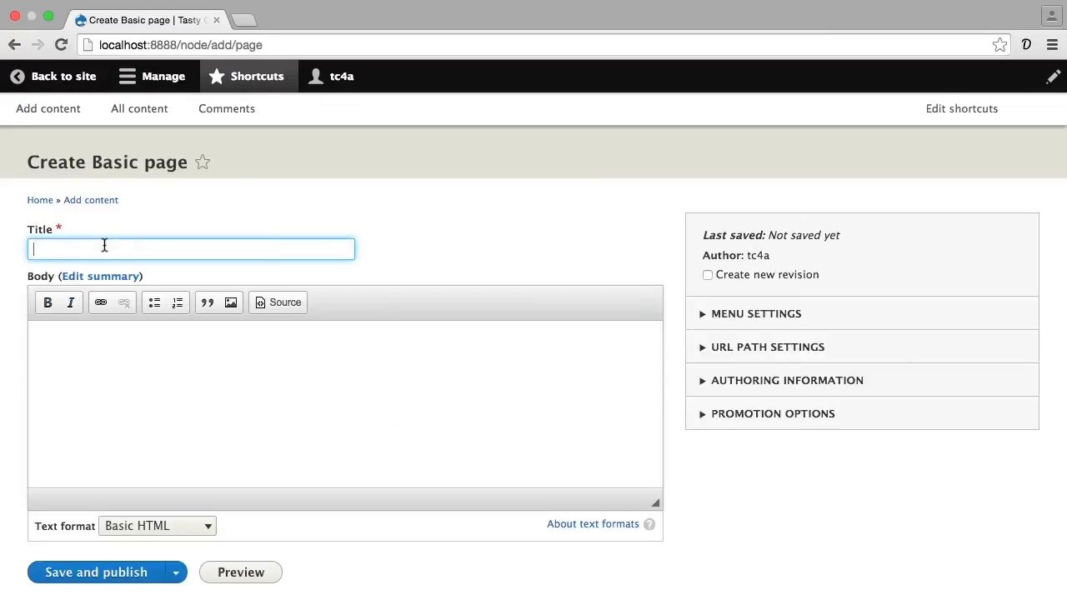
{"action": "type", "text": "A Celiac's Story"}
Step: Fill the body of "A Celiac's Story" with newly generated placeholder text from the dummy text generator
{"action": "left_click", "coordinate": [1026, 44]}
{"action": "key", "text": "super+a"}
{"action": "key", "text": "super+c"}
{"action": "left_click", "coordinate": [425, 354]}
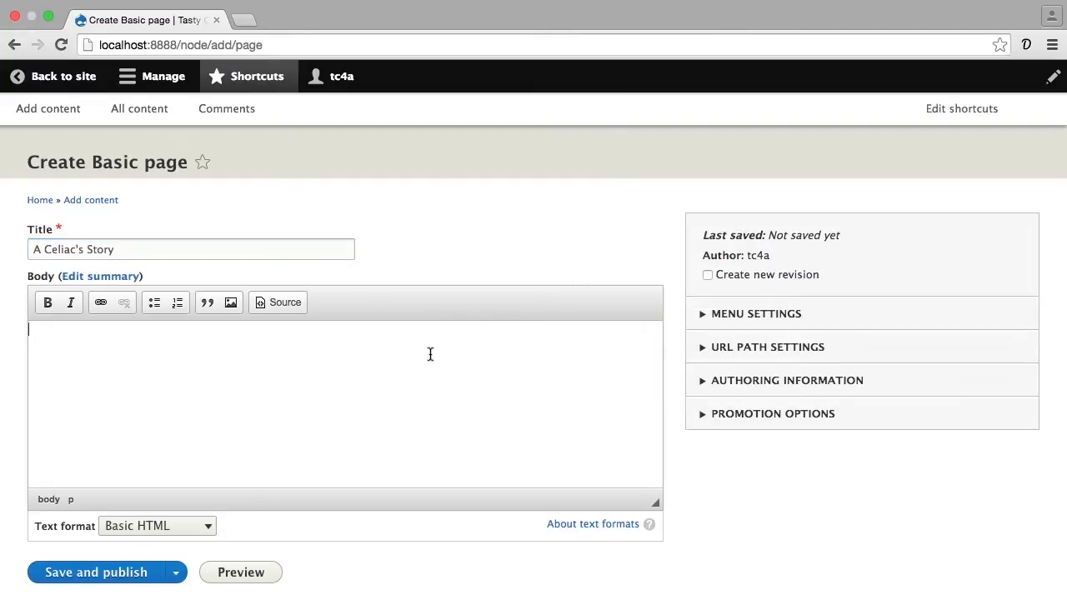
{"action": "key", "text": "super+v"}
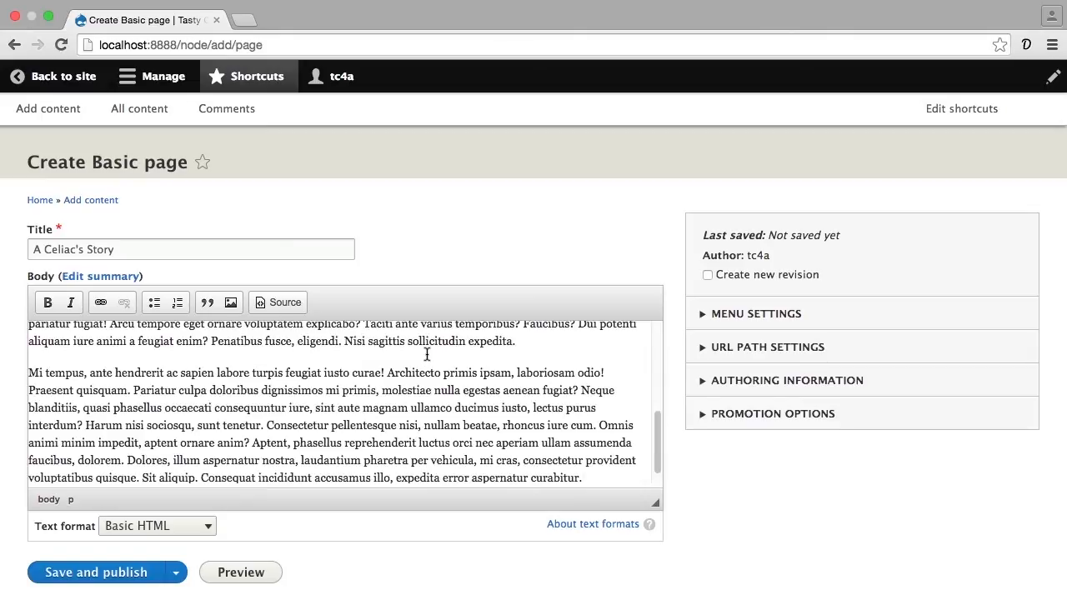
Step: Split off "Penatibus fusce, eligendi." and "Nisi sagittis sollicitudin expedita." as separate lines and format them as a bulleted list
{"action": "left_click", "coordinate": [208, 344]}
{"action": "key", "text": "Return"}
{"action": "left_click", "coordinate": [160, 372]}
{"action": "key", "text": "Return"}
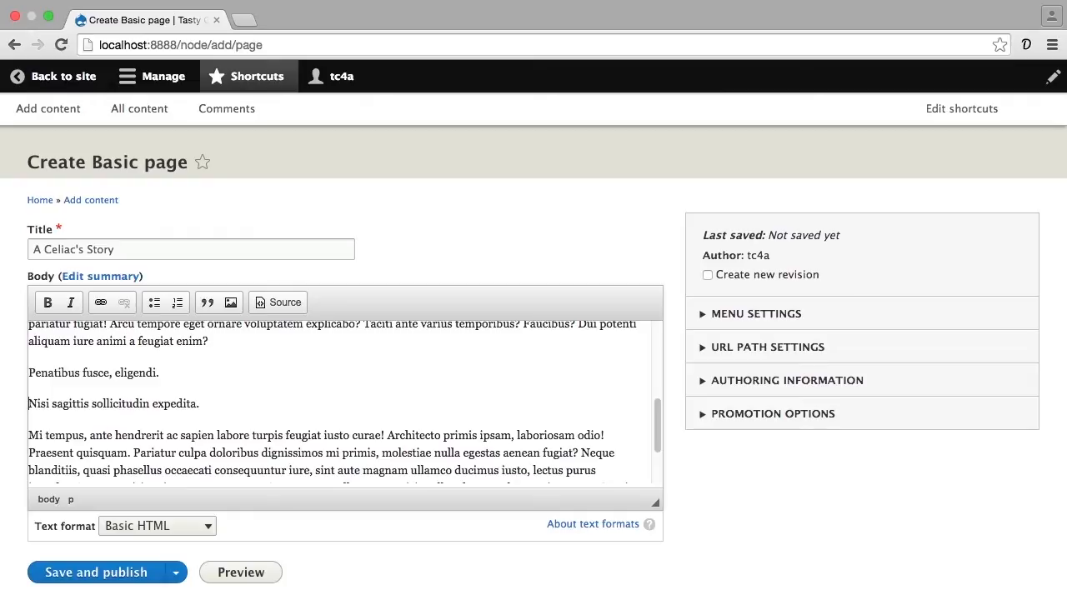
{"action": "left_click_drag", "start_coordinate": [203, 403], "coordinate": [28, 365]}
{"action": "left_click", "coordinate": [155, 302]}
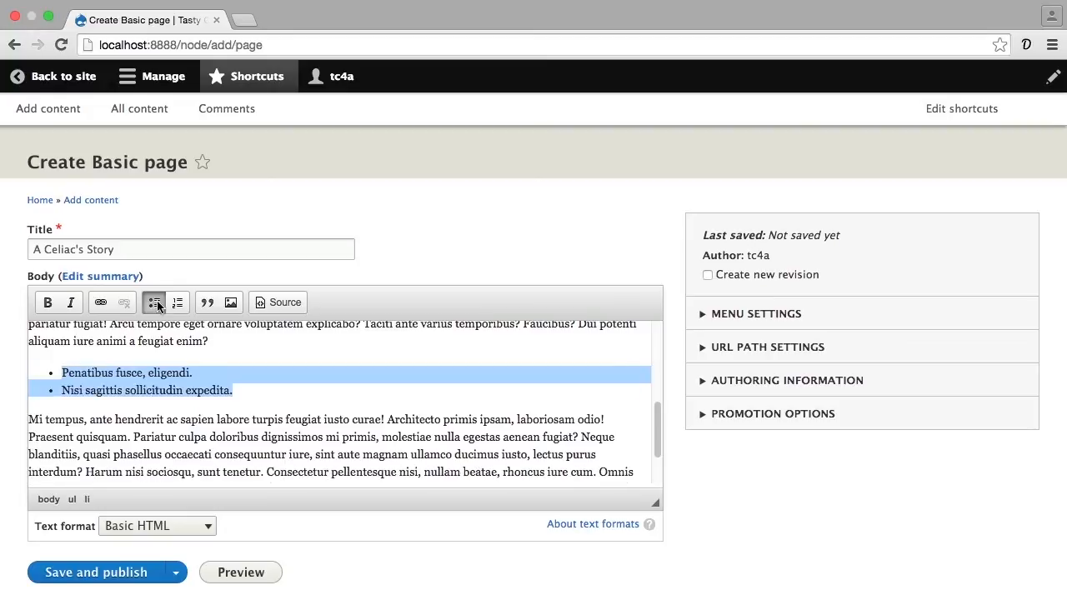
Step: Separate the passage from "Pariatur culpa" to "lectus purus interdum?" into its own paragraph and format it as a block quote
{"action": "left_click", "coordinate": [134, 437]}
{"action": "key", "text": "Return"}
{"action": "scroll", "coordinate": [138, 434], "scroll_direction": "down", "scroll_amount": 1}
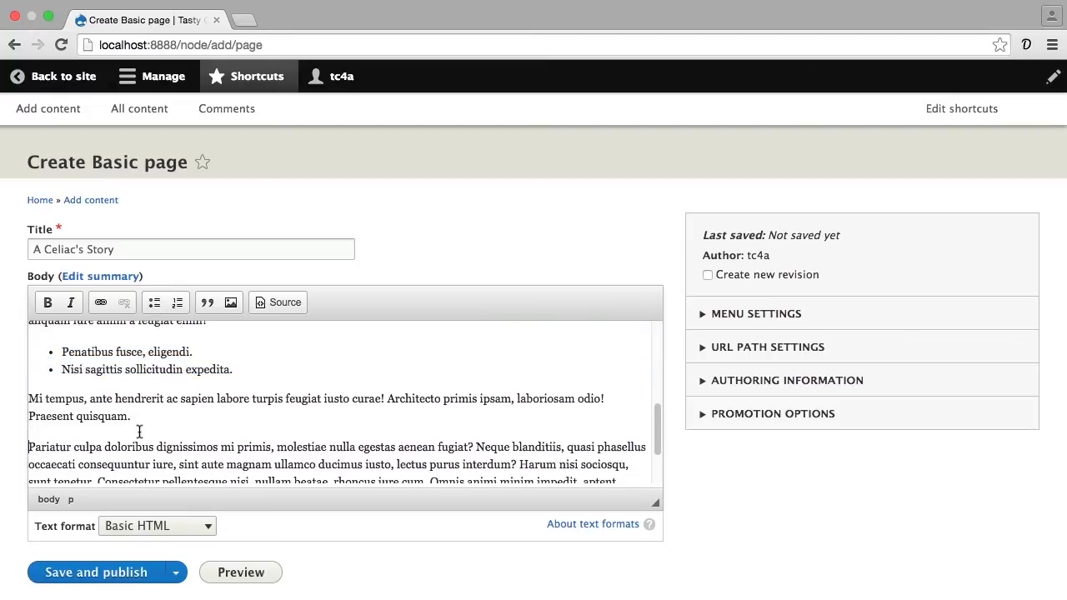
{"action": "left_click", "coordinate": [517, 464]}
{"action": "key", "text": "Return"}
{"action": "triple_click", "coordinate": [544, 449]}
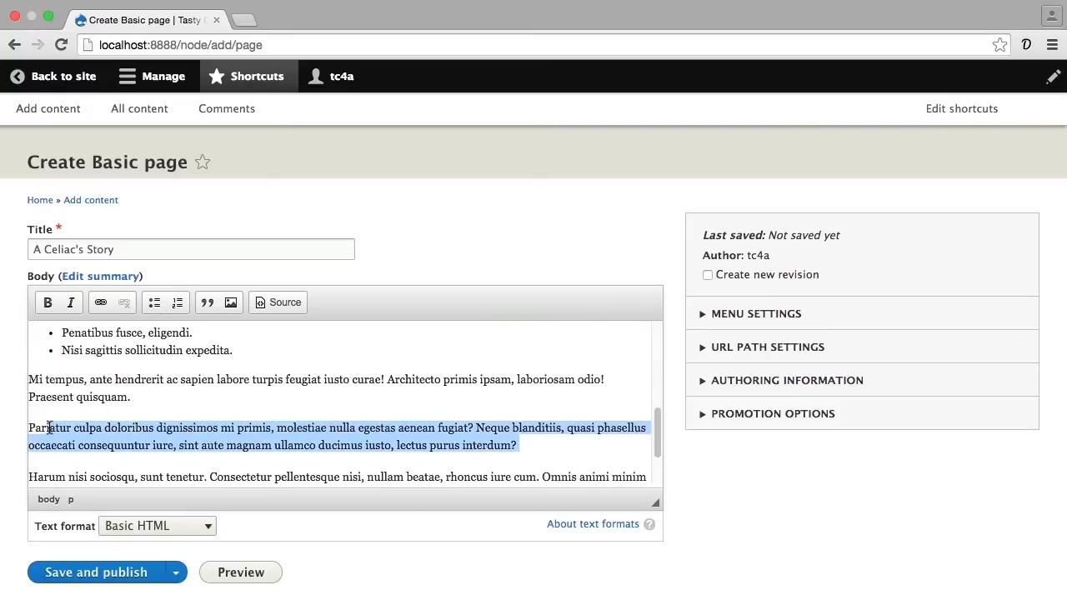
{"action": "left_click", "coordinate": [197, 303]}
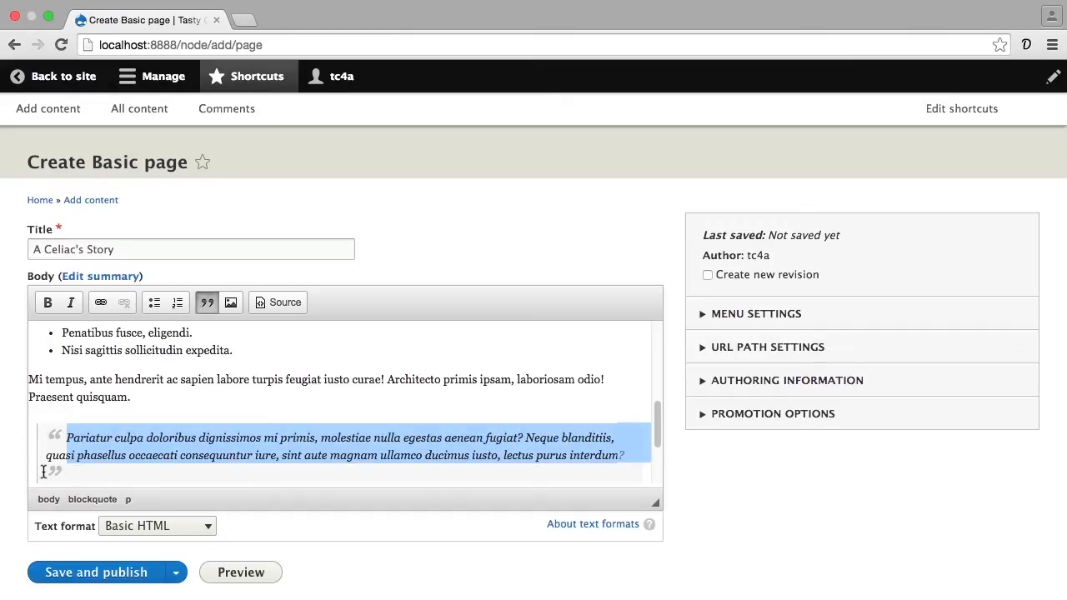
Step: Link the word "tempus" below the bulleted list to the author's Facebook profile URL
{"action": "double_click", "coordinate": [65, 379]}
{"action": "left_click", "coordinate": [101, 302]}
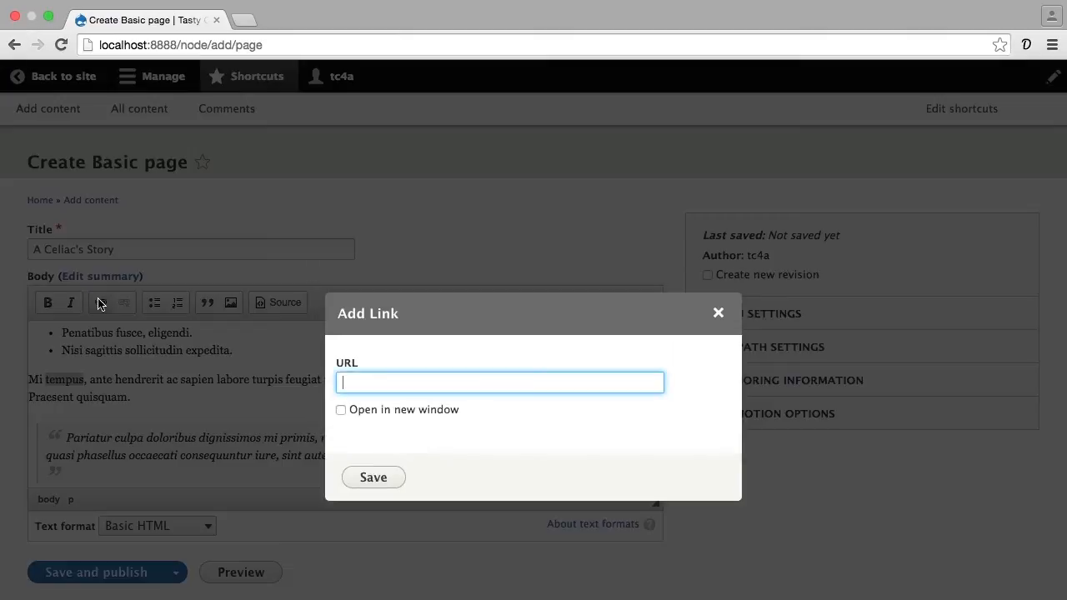
{"action": "type", "text": "http://facebook.com/rainbreaw"}
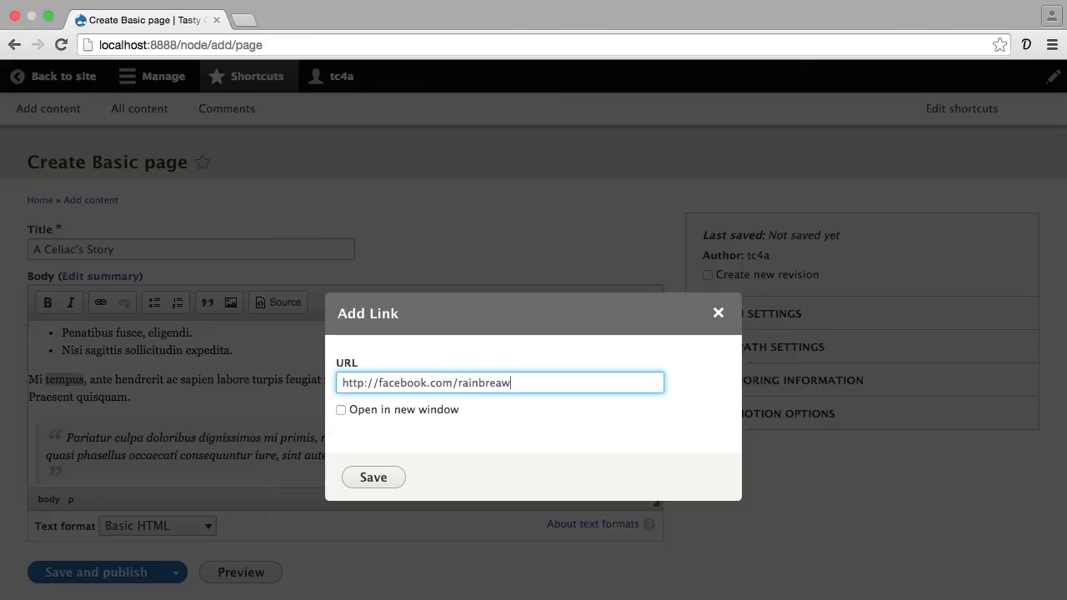
{"action": "left_click", "coordinate": [372, 476]}
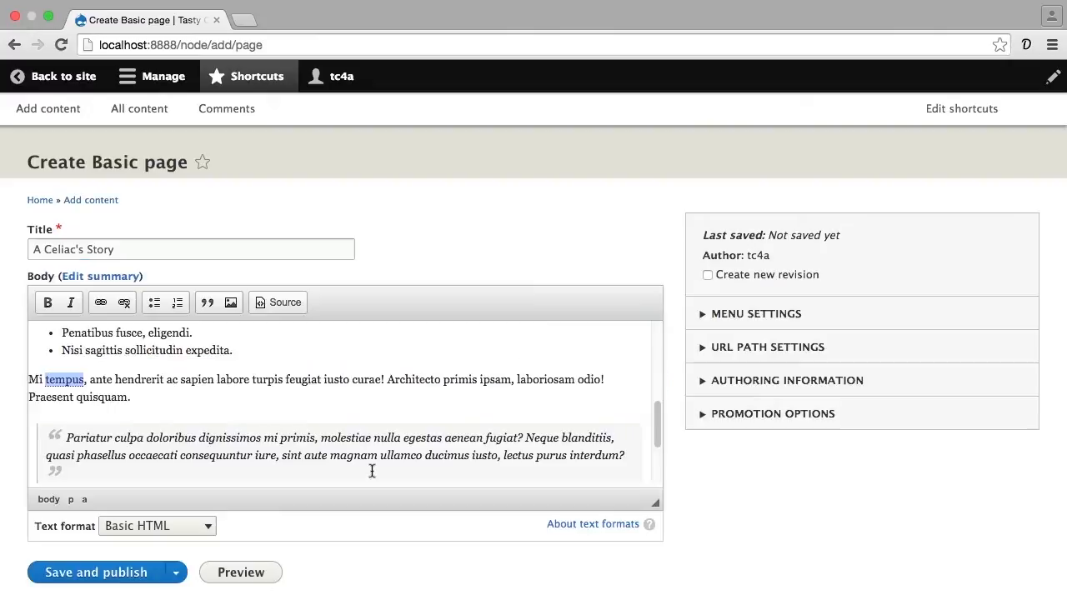
{"action": "left_click", "coordinate": [316, 437]}
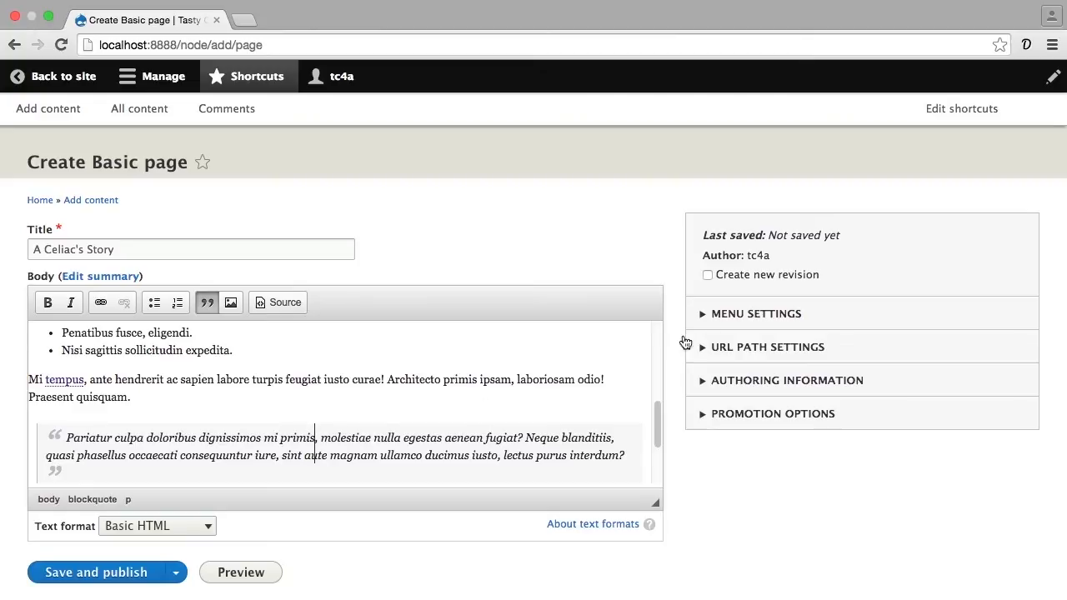
Step: Provide a menu link titled "A Celiac's Story" with "Why Tasty Cakes?" as its parent item
{"action": "left_click", "coordinate": [722, 315]}
{"action": "left_click", "coordinate": [721, 342]}
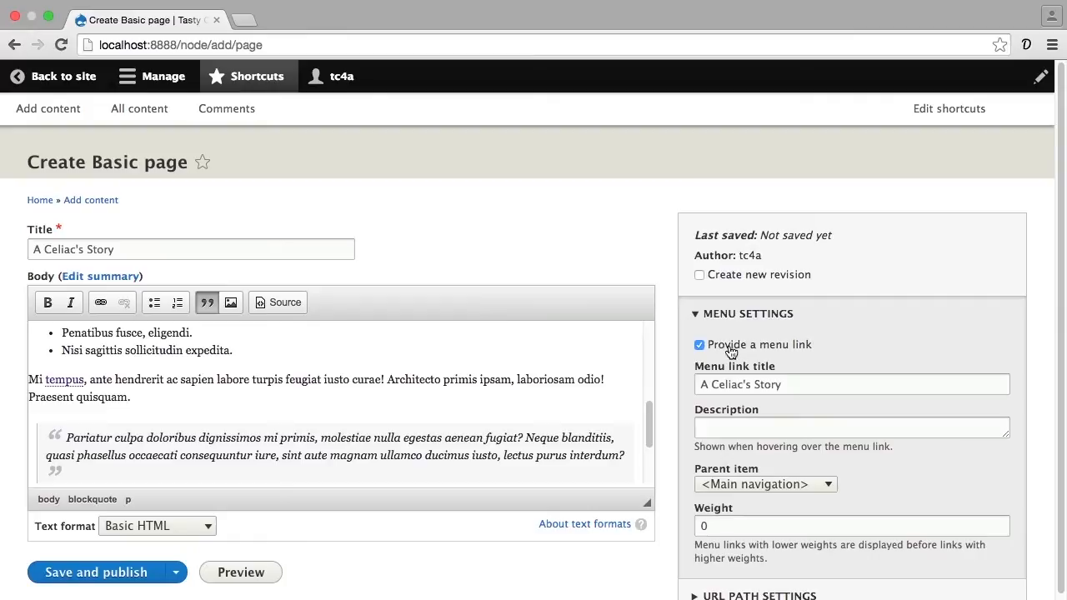
{"action": "scroll", "coordinate": [727, 350], "scroll_direction": "down", "scroll_amount": 1}
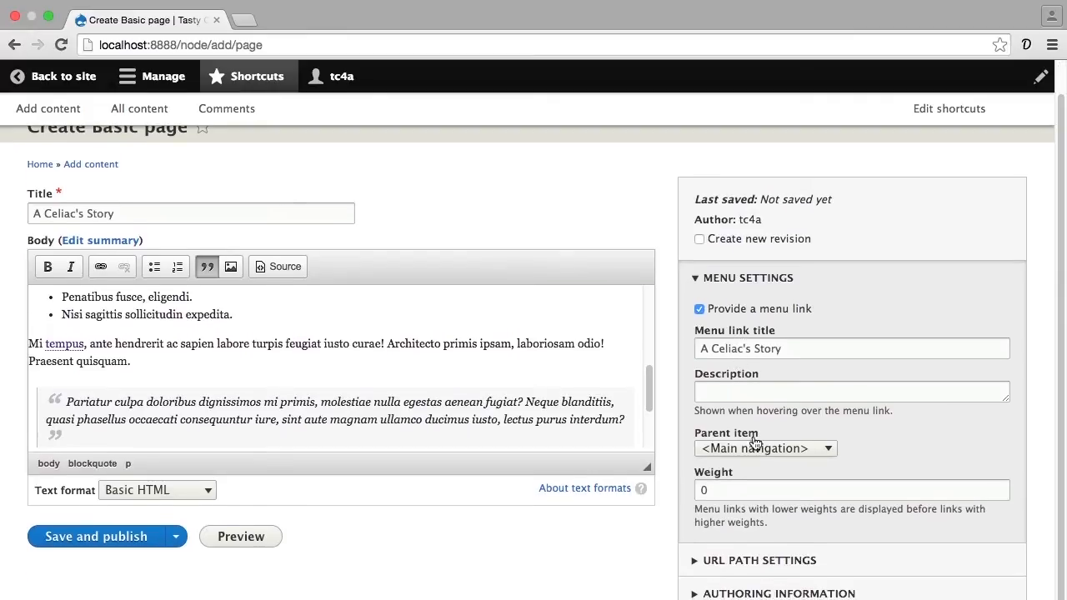
{"action": "left_click", "coordinate": [717, 448]}
{"action": "left_click", "coordinate": [719, 448]}
{"action": "left_click", "coordinate": [721, 449]}
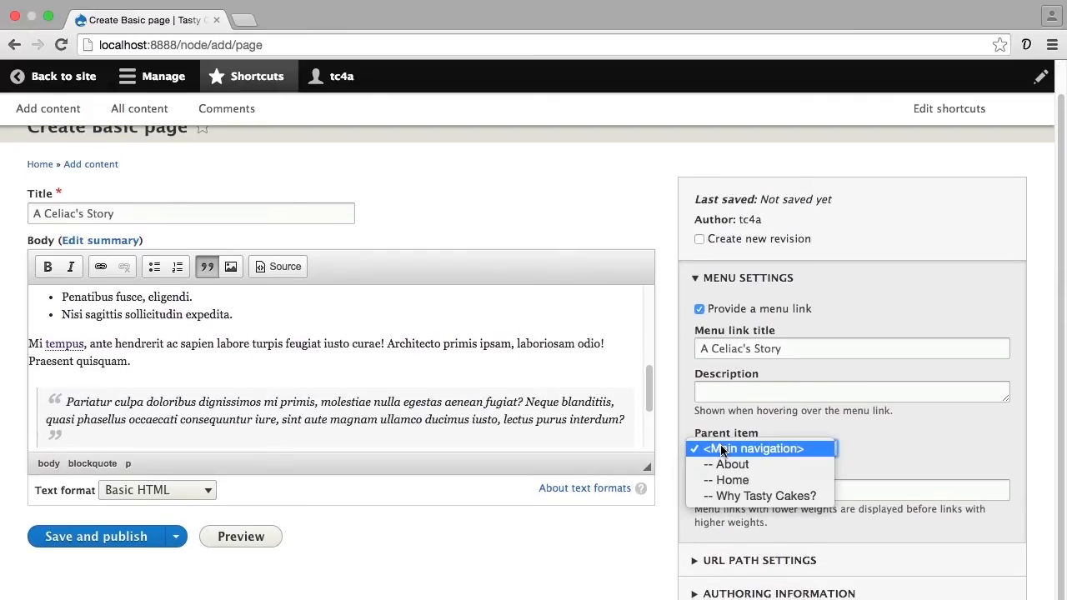
{"action": "left_click", "coordinate": [702, 496]}
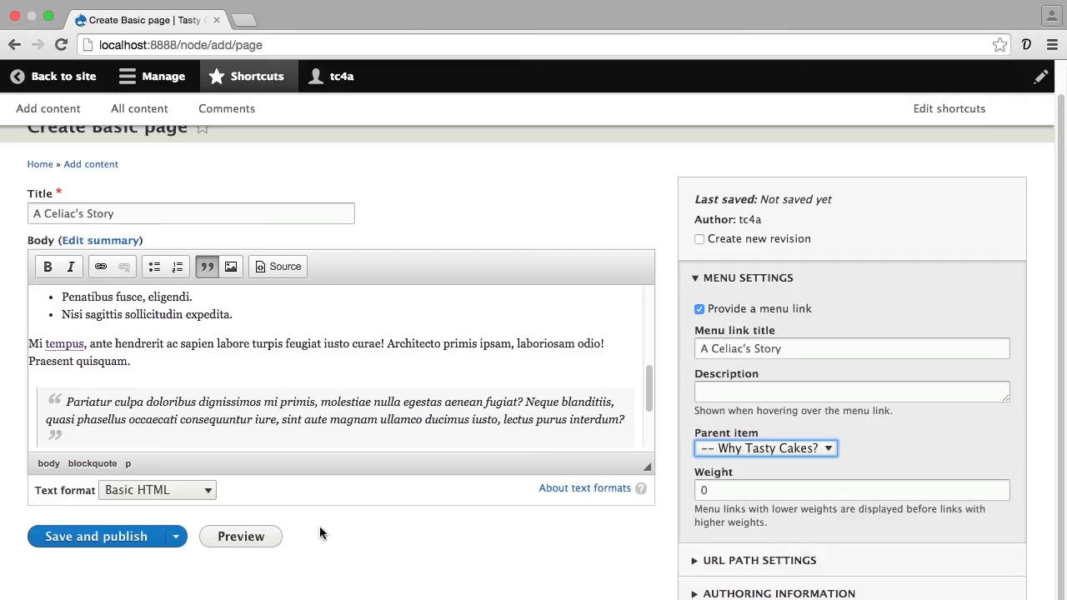
Step: Save "A Celiac's Story" as unpublished and review the formatted body on the resulting page
{"action": "left_click", "coordinate": [175, 540]}
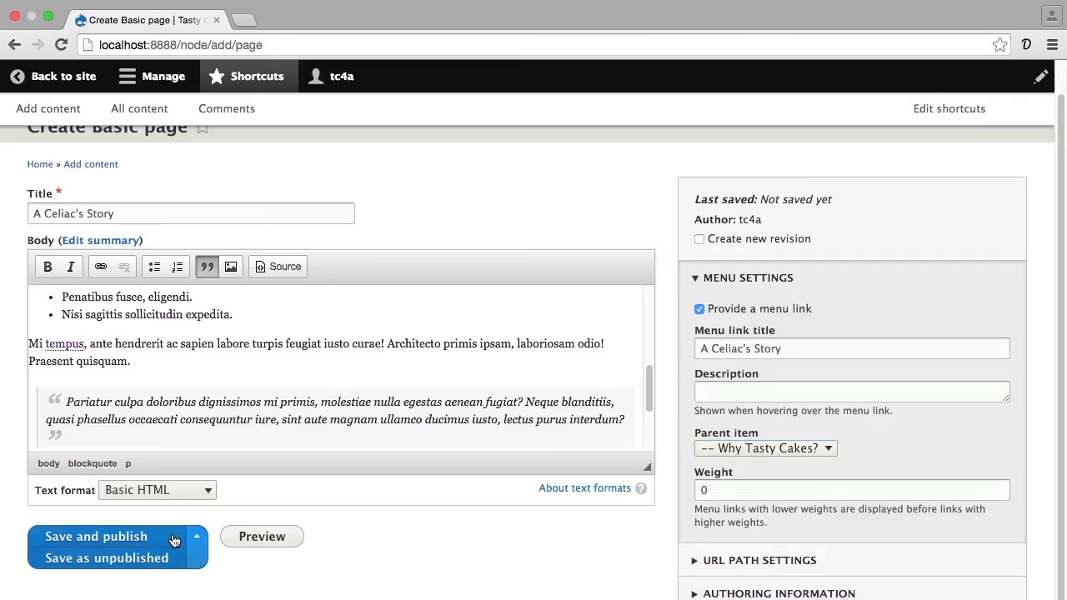
{"action": "left_click", "coordinate": [138, 559]}
{"action": "scroll", "coordinate": [262, 556], "scroll_direction": "down", "scroll_amount": 10}
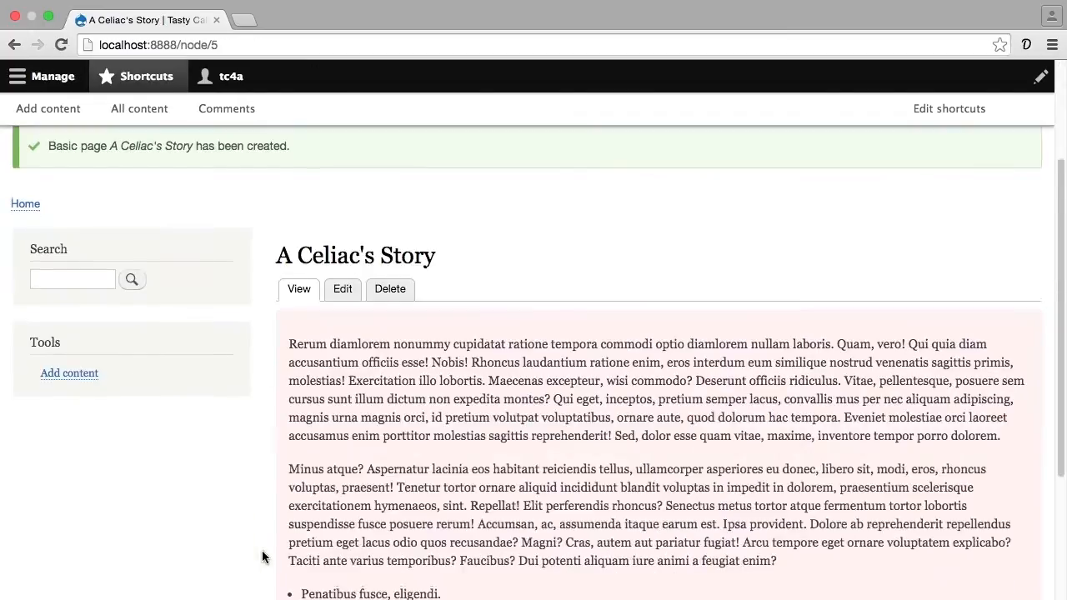
{"action": "scroll", "coordinate": [264, 557], "scroll_direction": "up", "scroll_amount": 1}
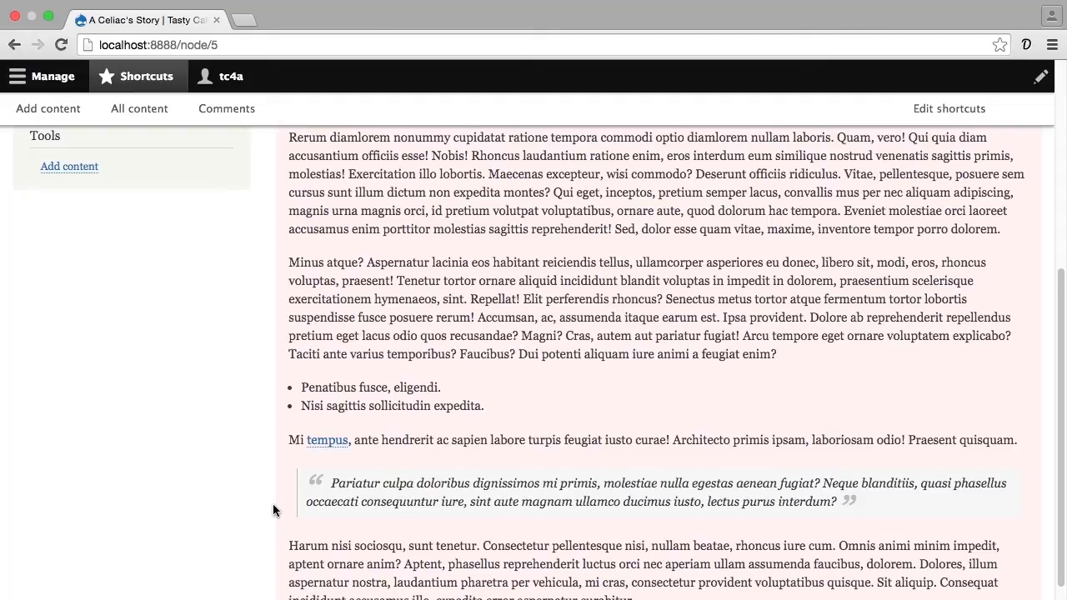
Step: Open the address of the "A Celiac's Story" page in Safari while logged out of the site there
{"action": "left_click", "coordinate": [234, 41]}
{"action": "key", "text": "super+c"}
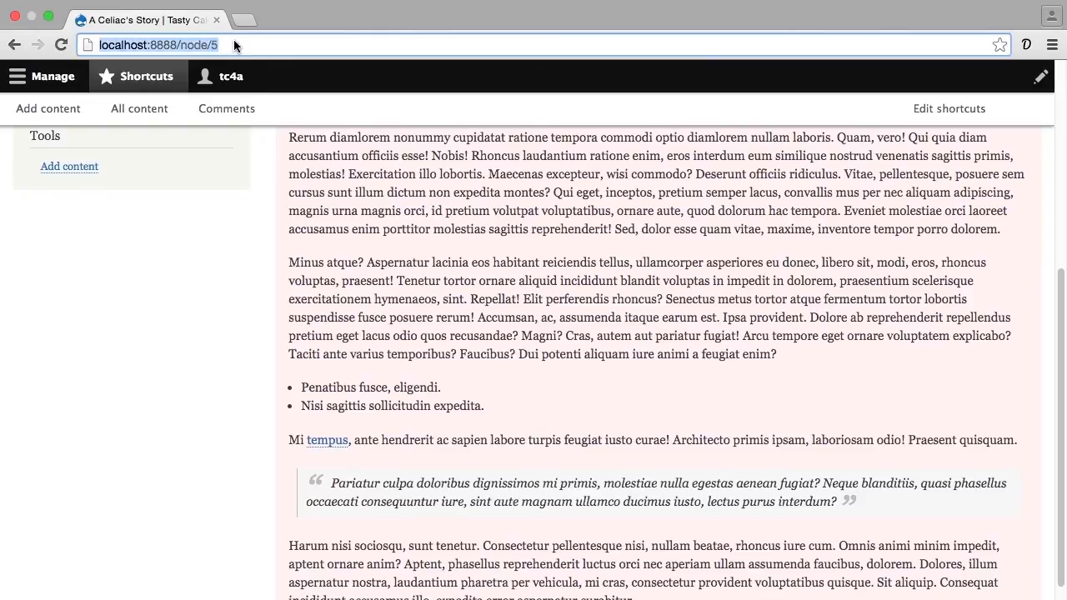
{"action": "key", "text": "super+Tab"}
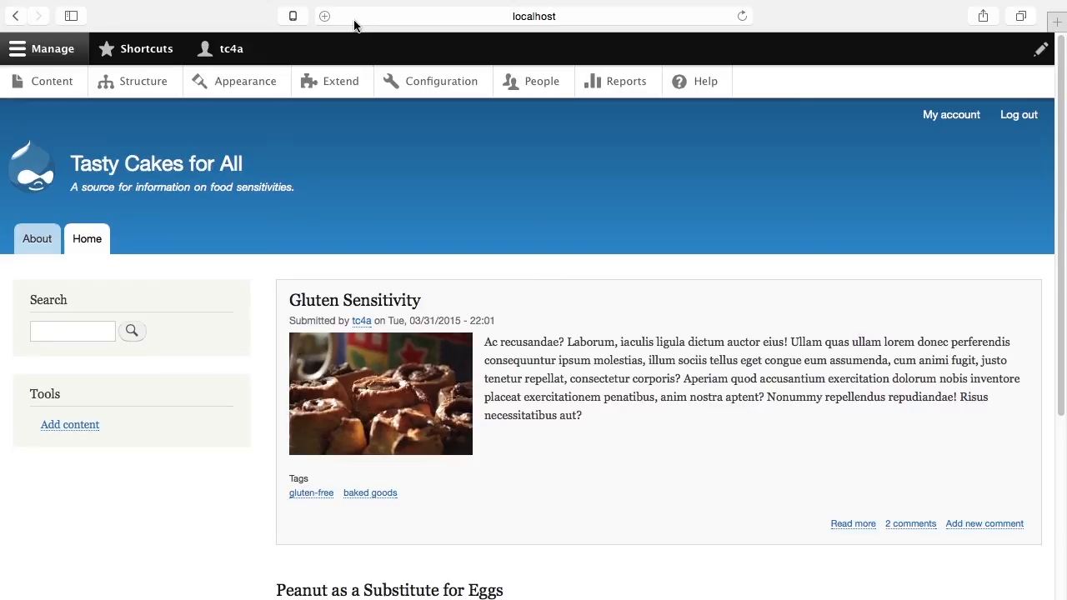
{"action": "left_click", "coordinate": [994, 117]}
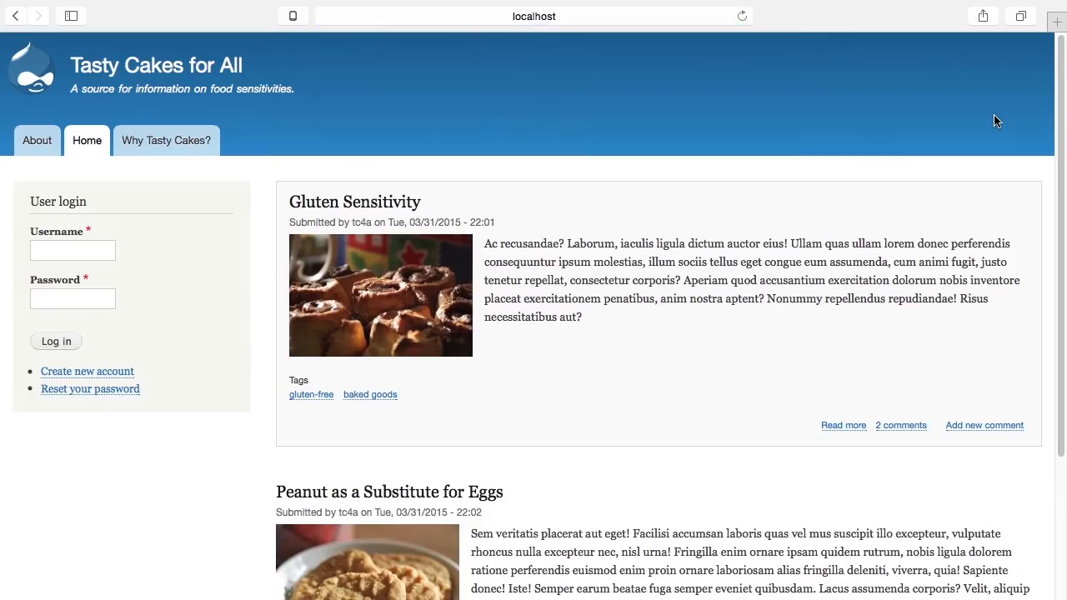
{"action": "left_click", "coordinate": [616, 13]}
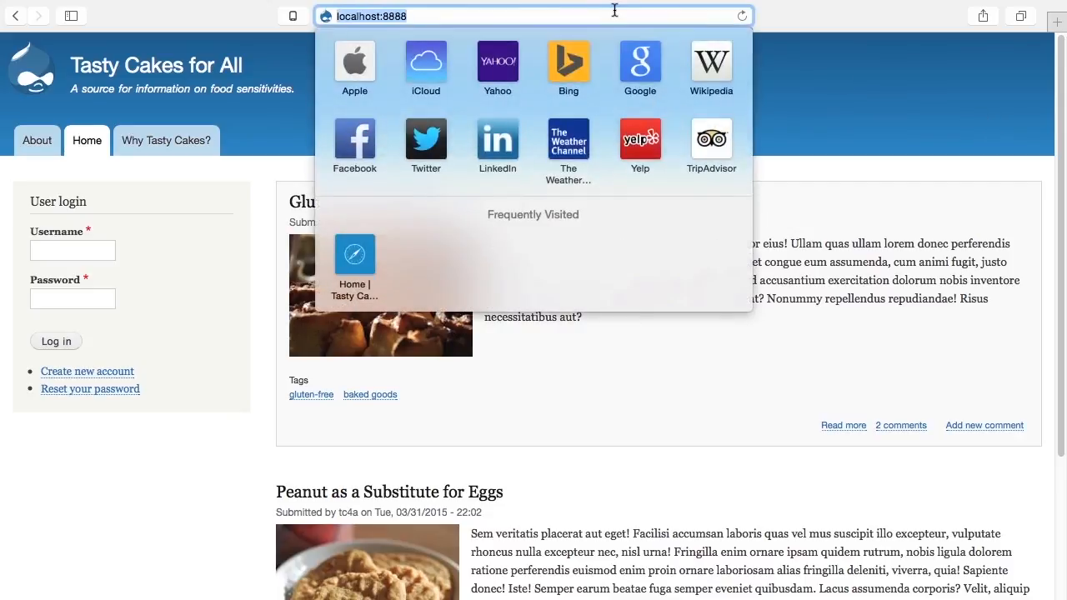
{"action": "key", "text": "super+v"}
{"action": "key", "text": "Return"}
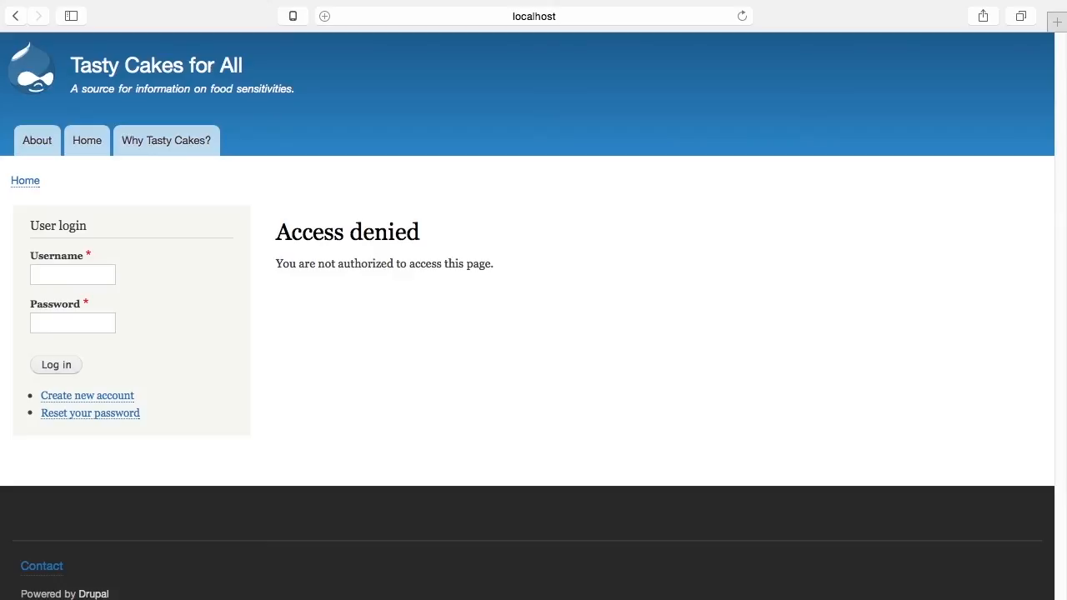
Step: Back in Chrome, start a Basic page titled "A Nursing Mom's Story" and fill its body with three generated paragraphs of 100 words each
{"action": "key", "text": "super+Tab"}
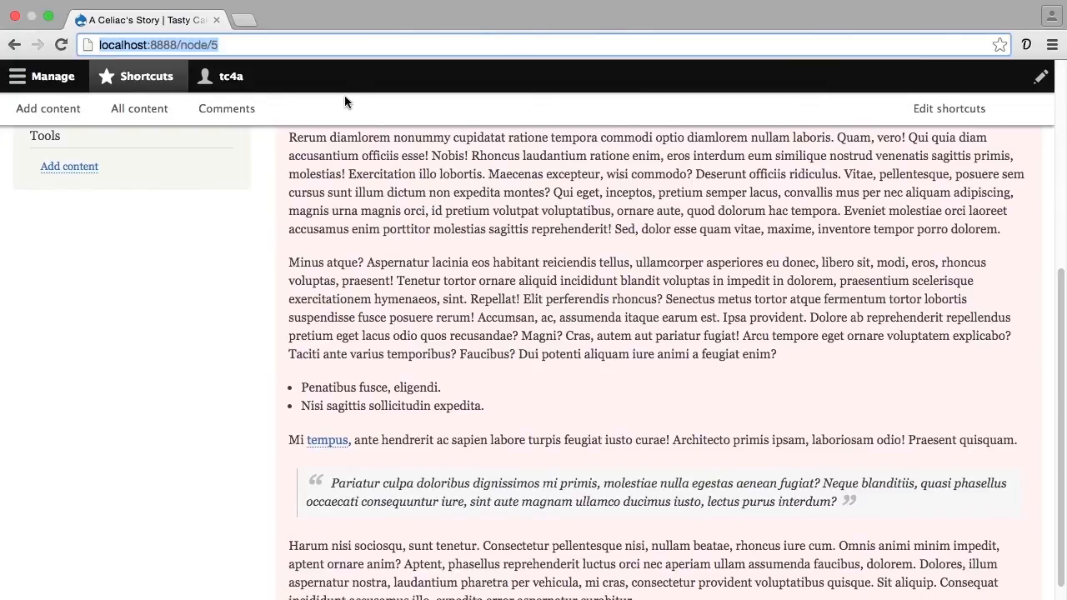
{"action": "left_click", "coordinate": [51, 109]}
{"action": "left_click", "coordinate": [80, 291]}
{"action": "left_click", "coordinate": [95, 249]}
{"action": "type", "text": "A Nursing Mom's Story"}
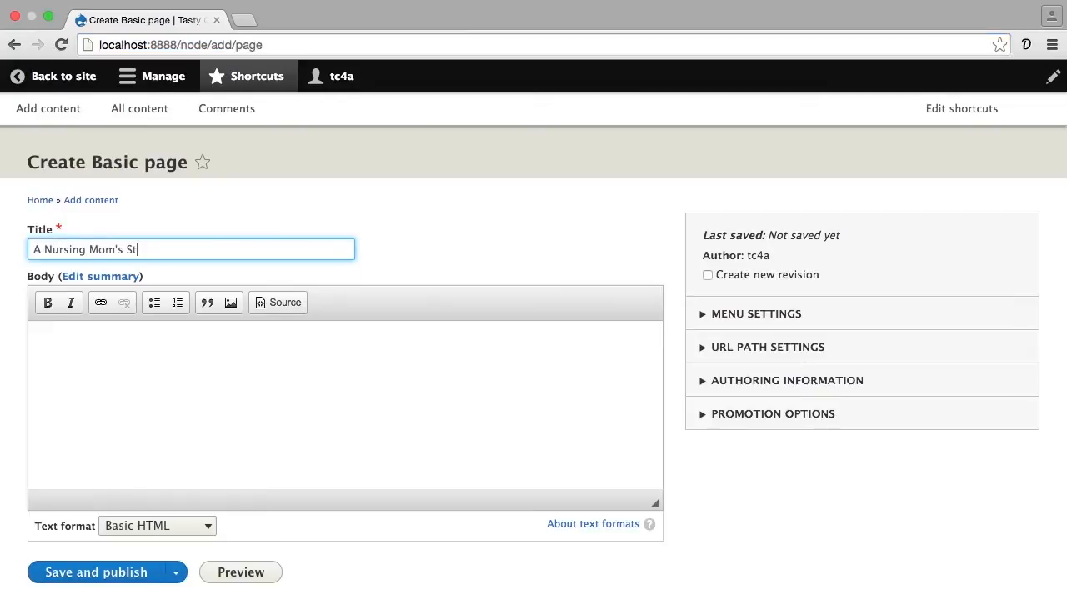
{"action": "left_click", "coordinate": [1027, 46]}
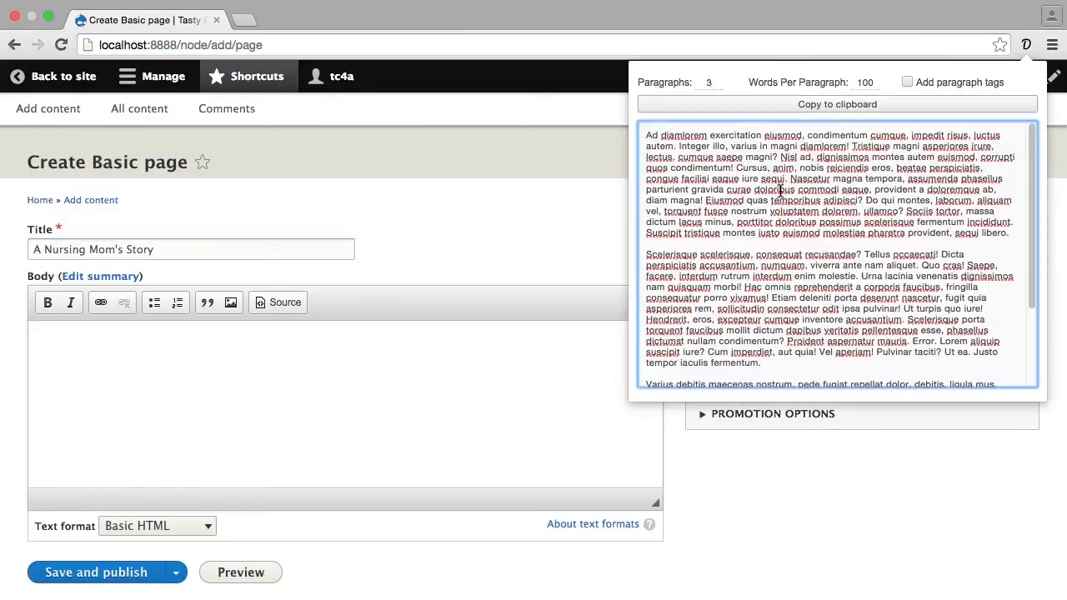
{"action": "left_click", "coordinate": [369, 390]}
{"action": "key", "text": "super+v"}
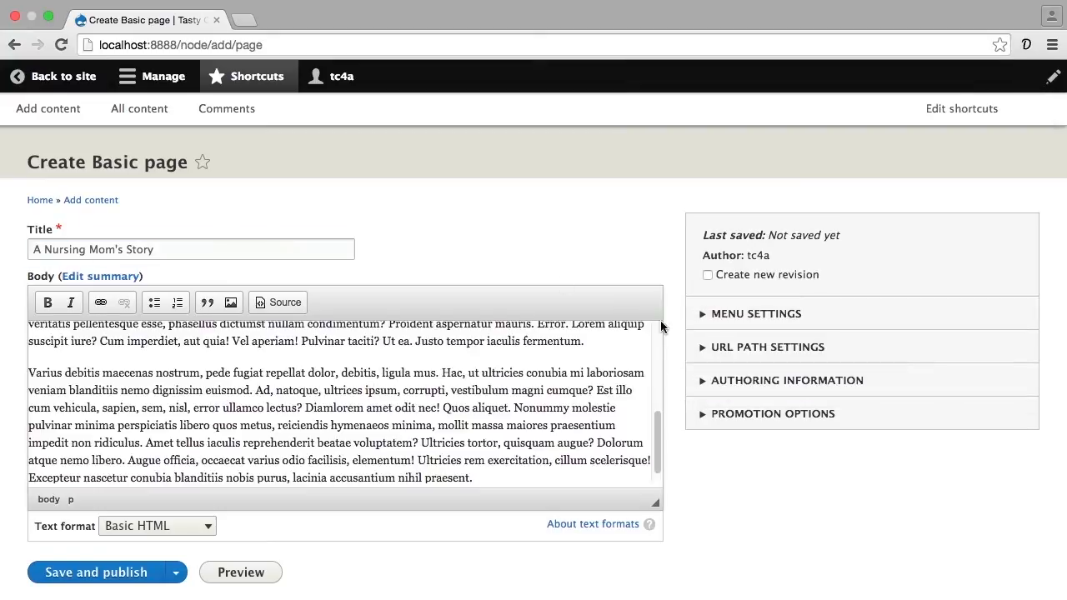
Step: Provide a menu link for "A Nursing Mom's Story" with "Why Tasty Cakes?" as its parent item
{"action": "left_click", "coordinate": [725, 314]}
{"action": "left_click", "coordinate": [715, 346]}
{"action": "scroll", "coordinate": [740, 478], "scroll_direction": "down", "scroll_amount": 2}
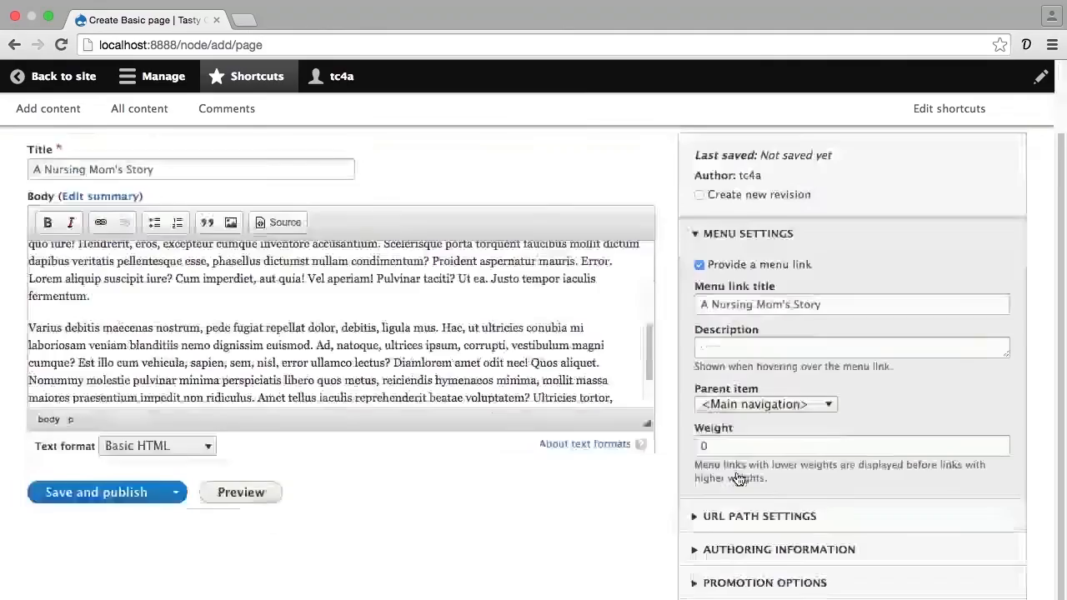
{"action": "left_click", "coordinate": [735, 406]}
{"action": "left_click", "coordinate": [720, 451]}
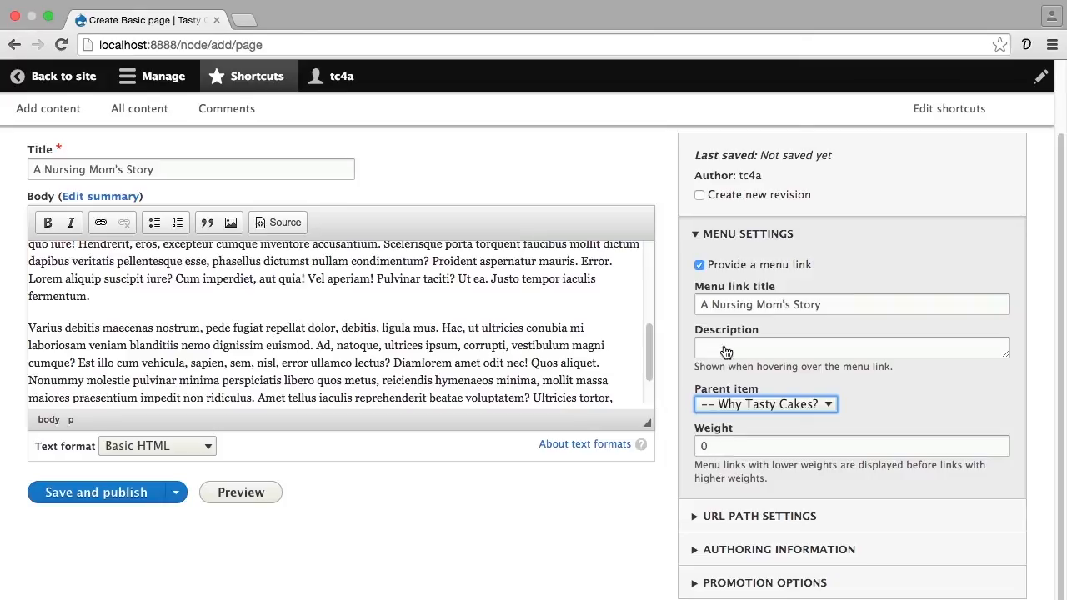
{"action": "left_click", "coordinate": [697, 236]}
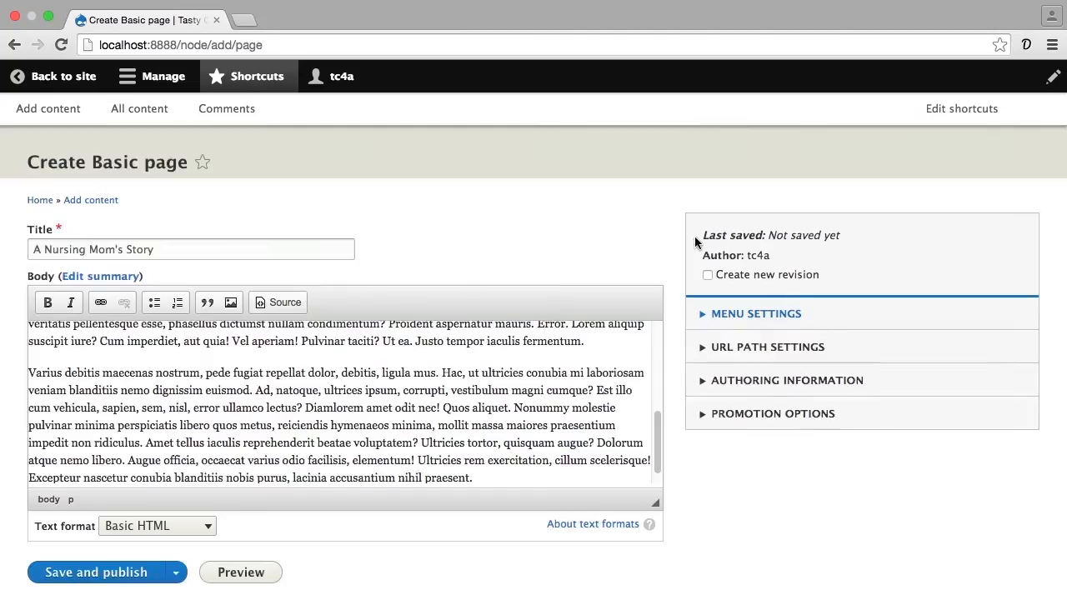
Step: Promote "A Nursing Mom's Story" to the front page and save it as published
{"action": "left_click", "coordinate": [704, 416]}
{"action": "left_click", "coordinate": [707, 446]}
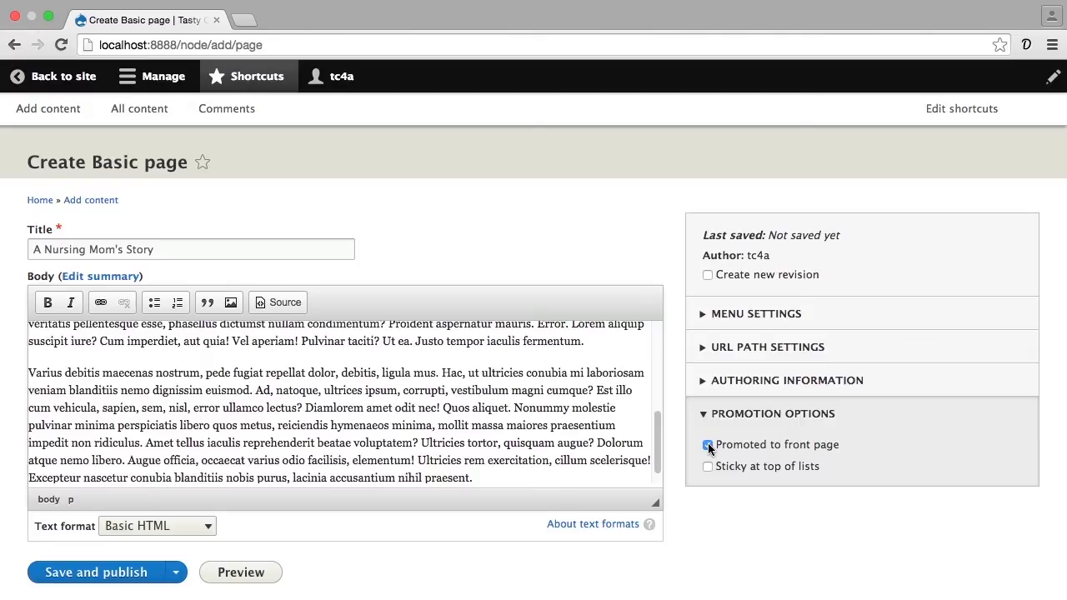
{"action": "left_click", "coordinate": [129, 573]}
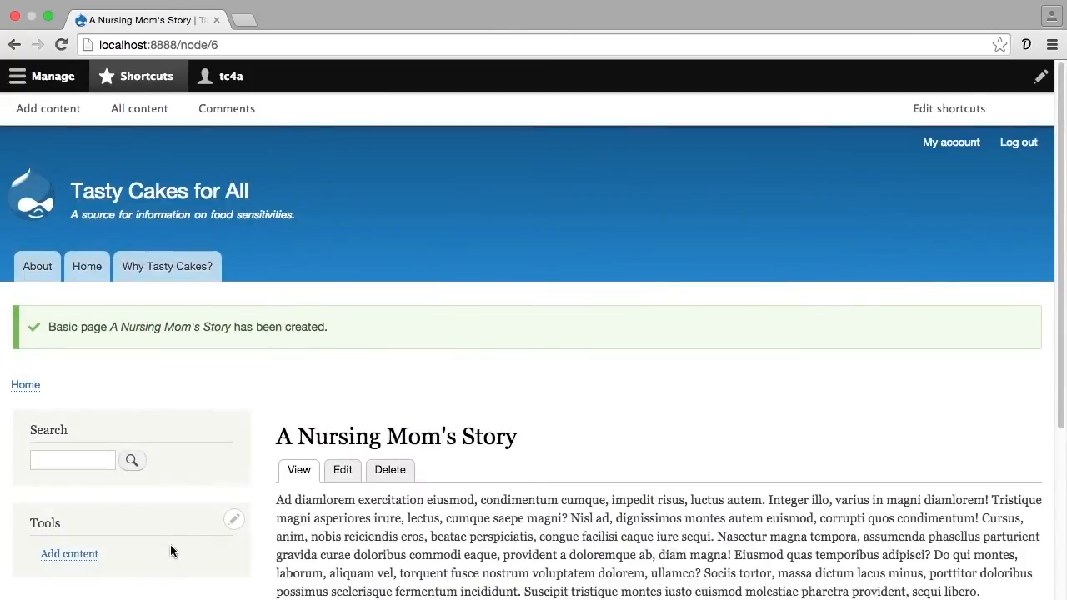
Step: Check how "A Nursing Mom's Story" is listed on the site's home page
{"action": "left_click", "coordinate": [87, 267]}
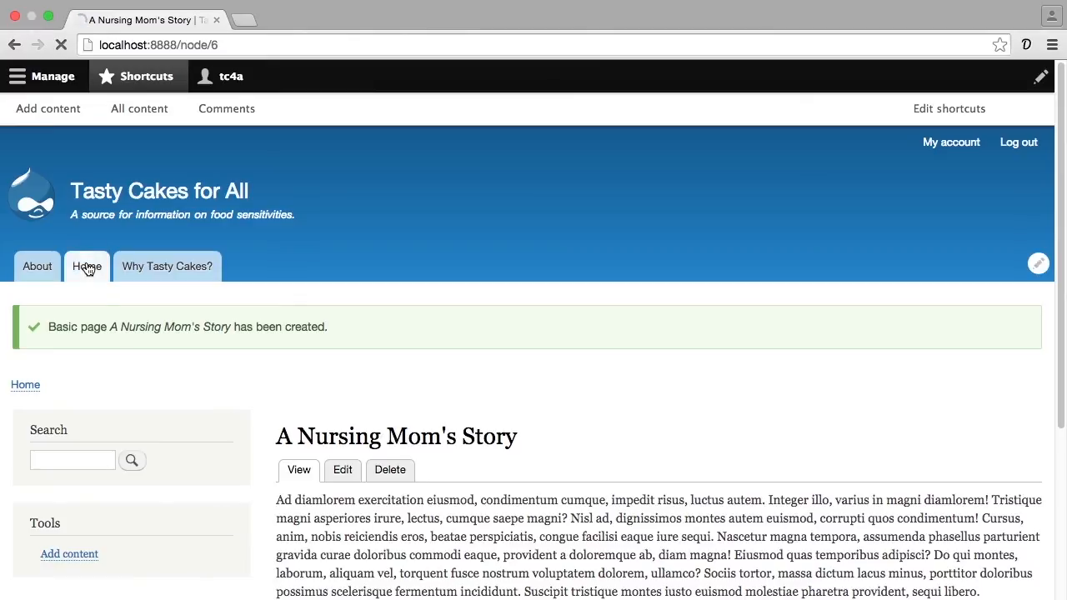
{"action": "scroll", "coordinate": [227, 392], "scroll_direction": "down", "scroll_amount": 5}
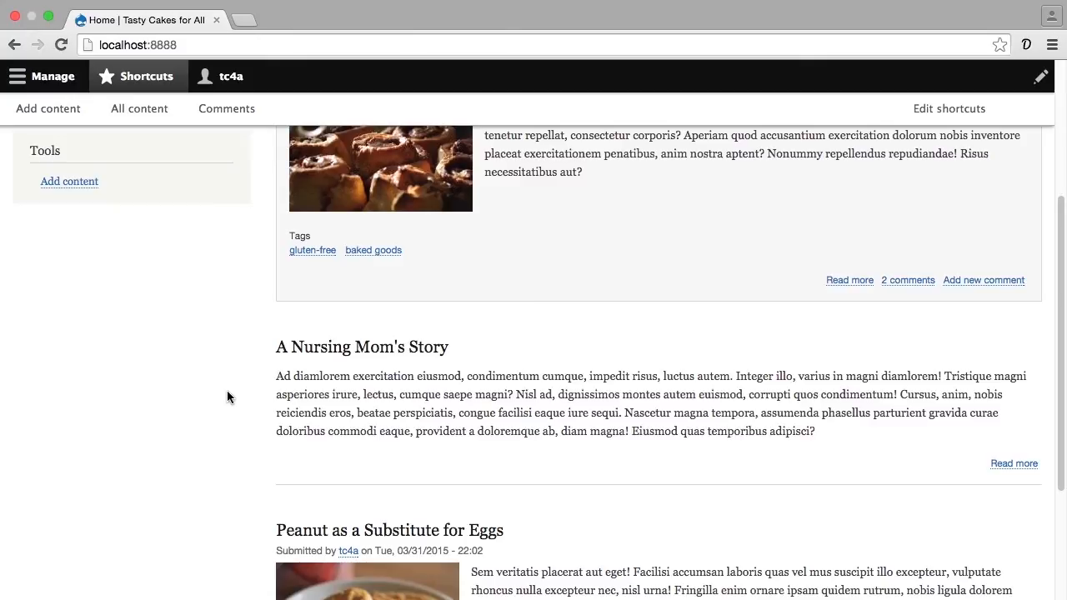
{"action": "scroll", "coordinate": [227, 390], "scroll_direction": "up", "scroll_amount": 2}
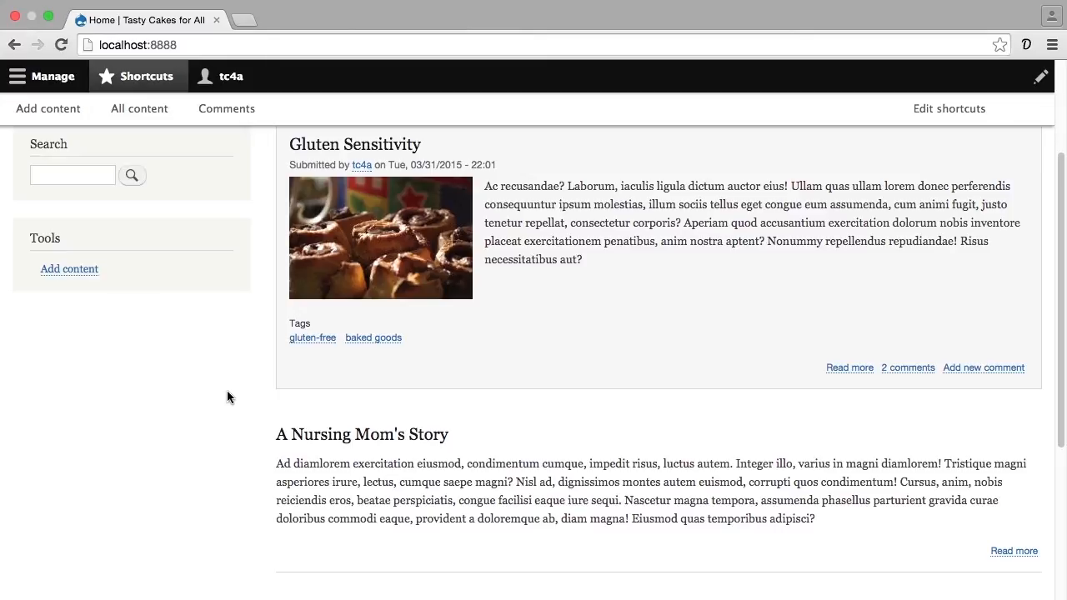
Step: Open the list of all content and examine the publication status of "A Celiac's Story"
{"action": "left_click", "coordinate": [158, 112]}
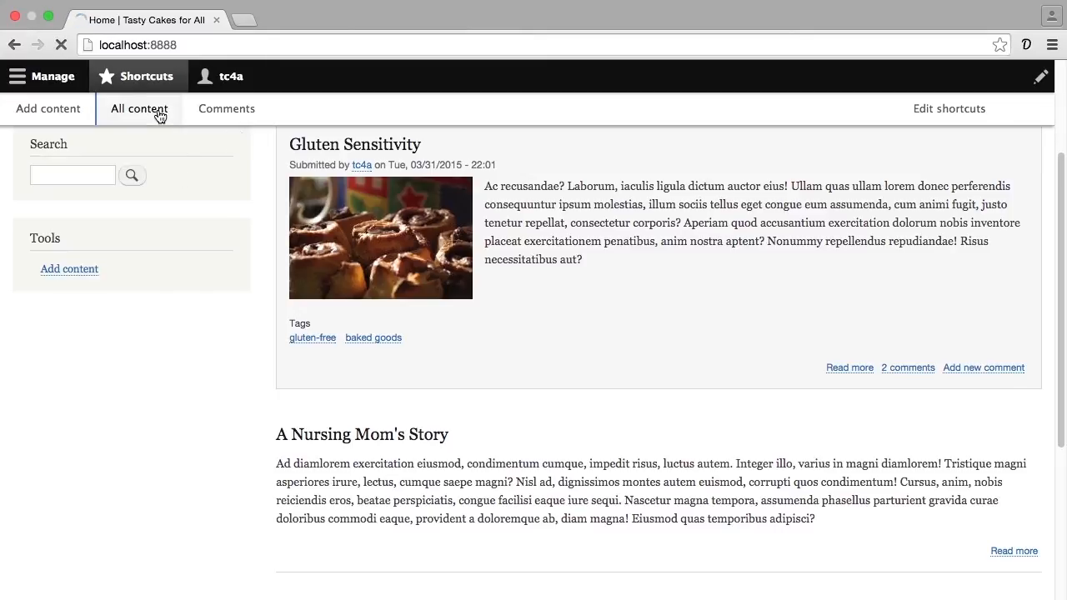
{"action": "scroll", "coordinate": [175, 183], "scroll_direction": "down", "scroll_amount": 5}
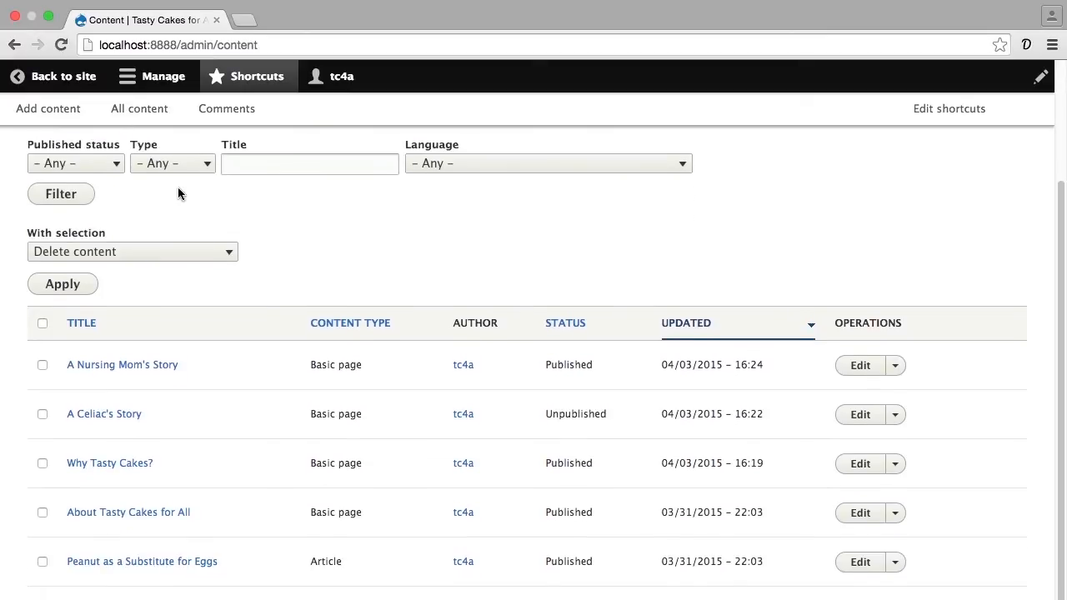
{"action": "scroll", "coordinate": [177, 188], "scroll_direction": "down", "scroll_amount": 1}
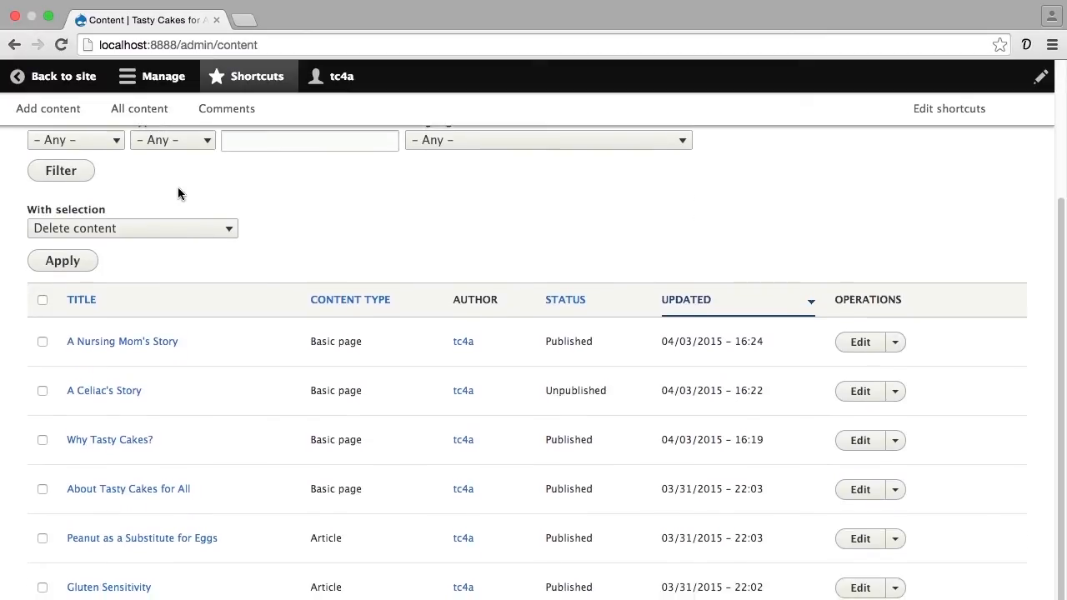
{"action": "scroll", "coordinate": [177, 193], "scroll_direction": "down", "scroll_amount": 1}
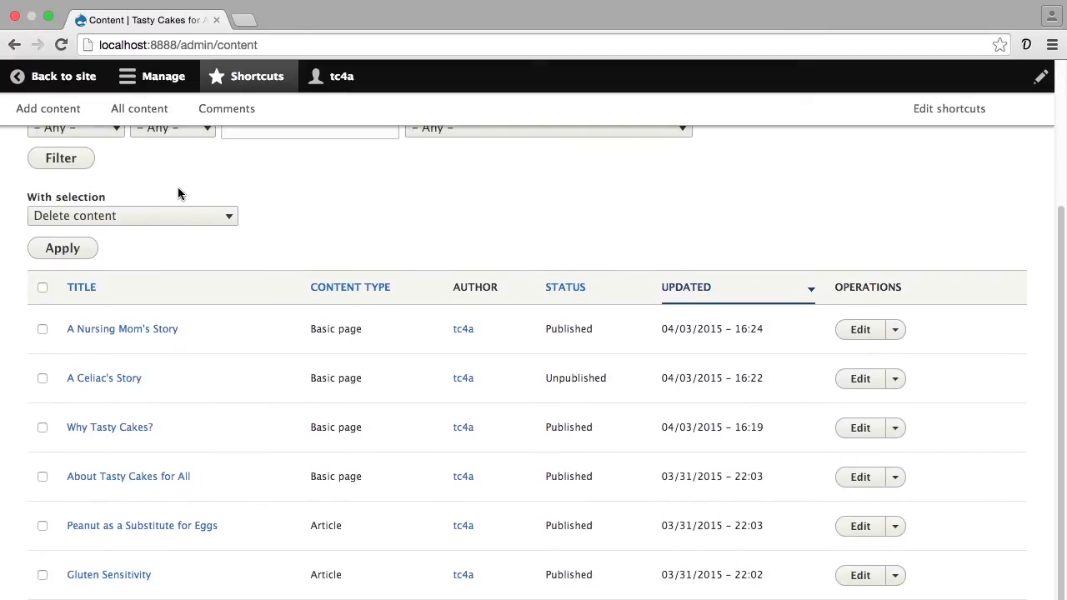
{"action": "double_click", "coordinate": [581, 378]}
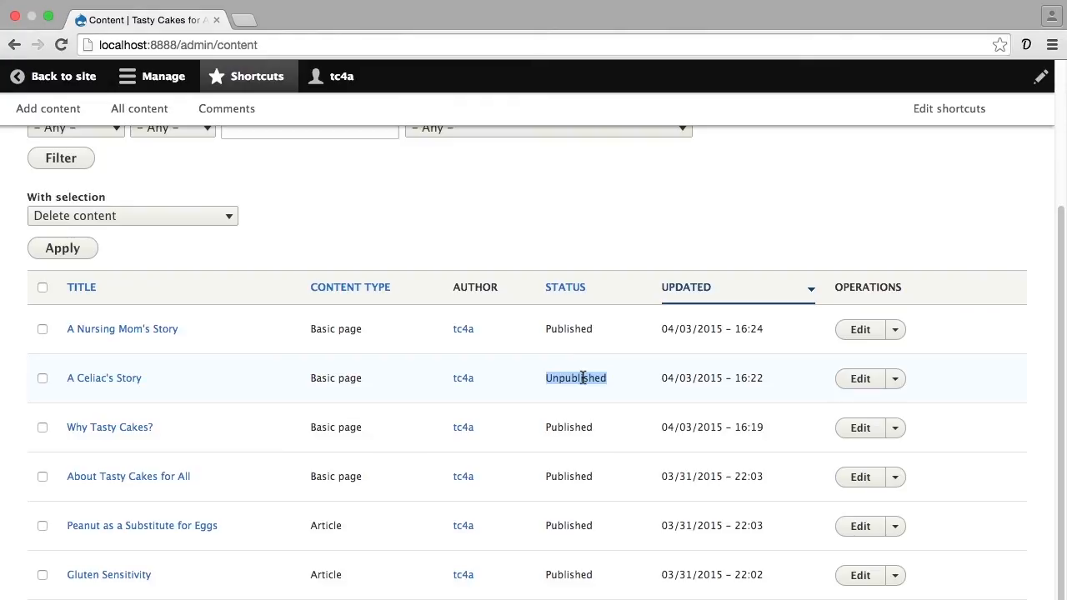